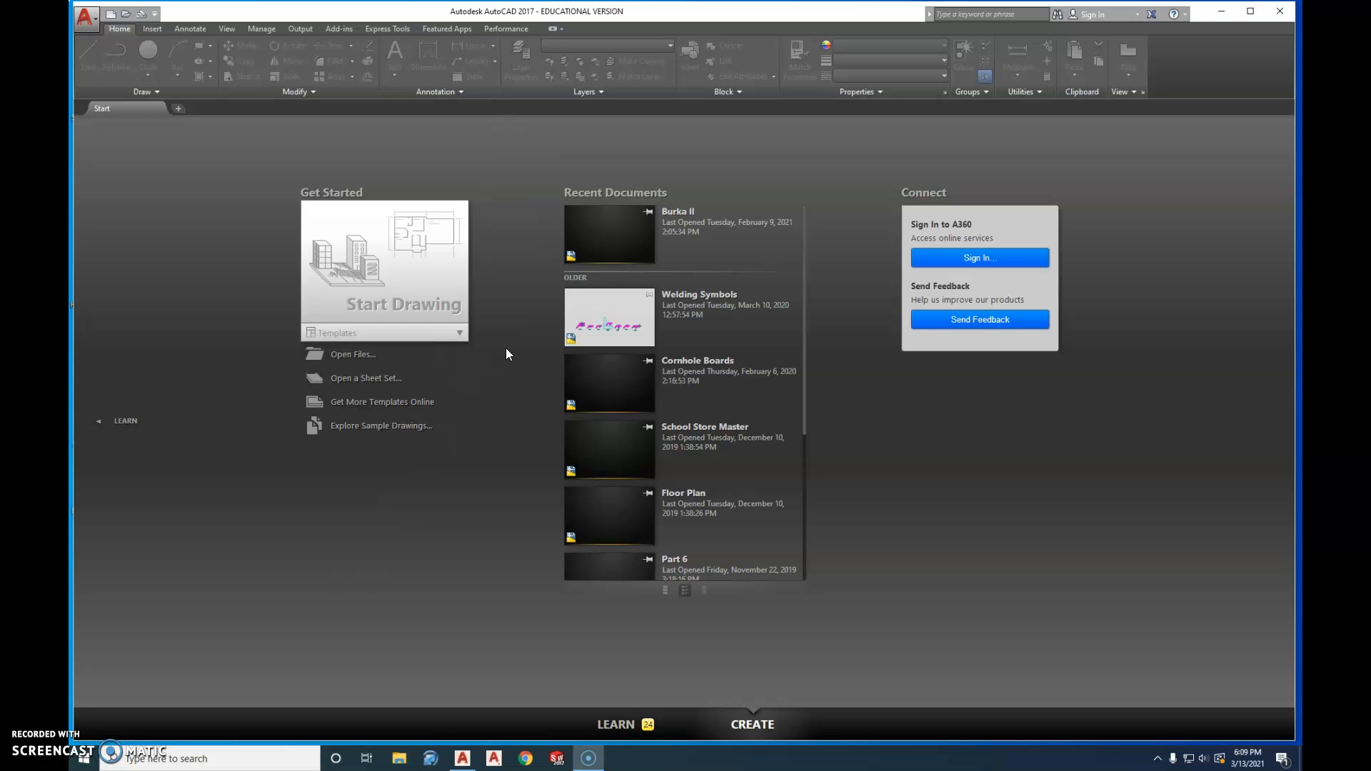
- Start a new drawing from the acad.dwt template
left_click(460, 333)
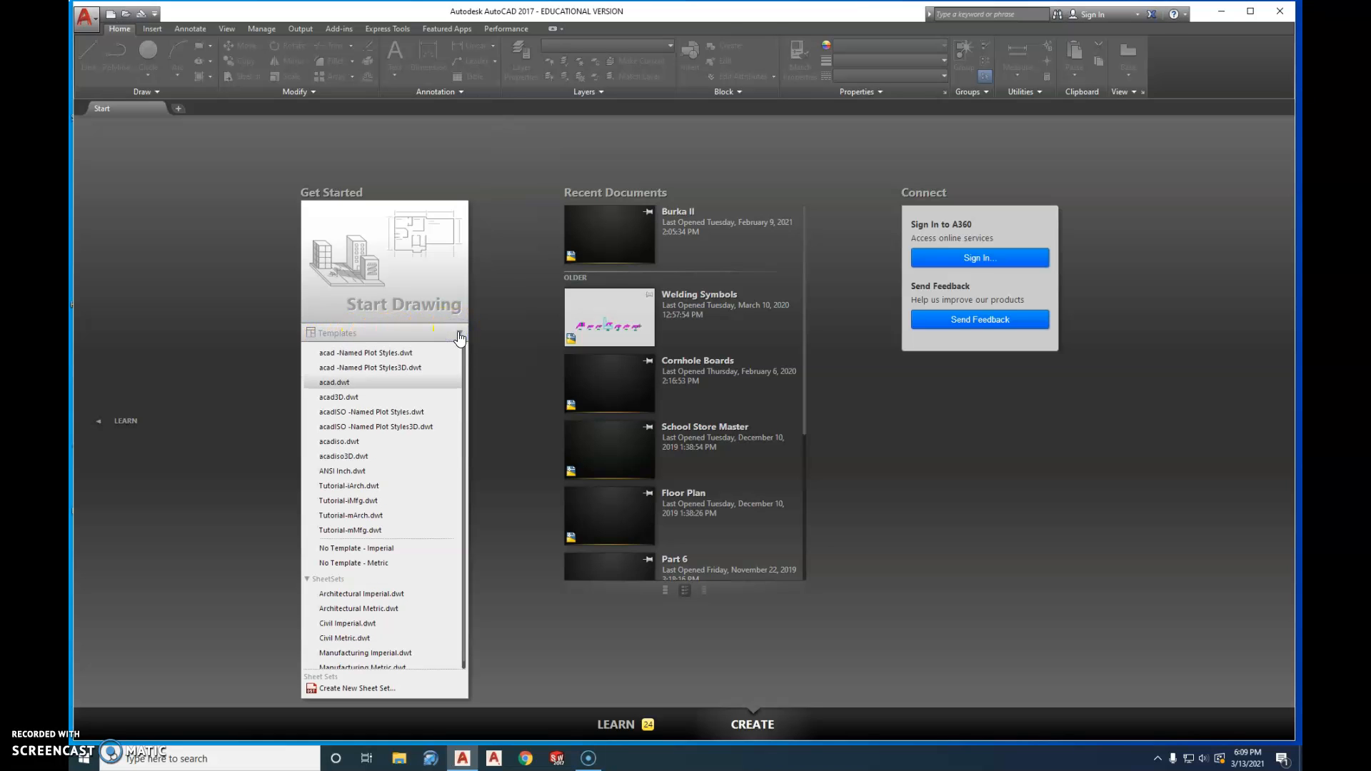
left_click(349, 383)
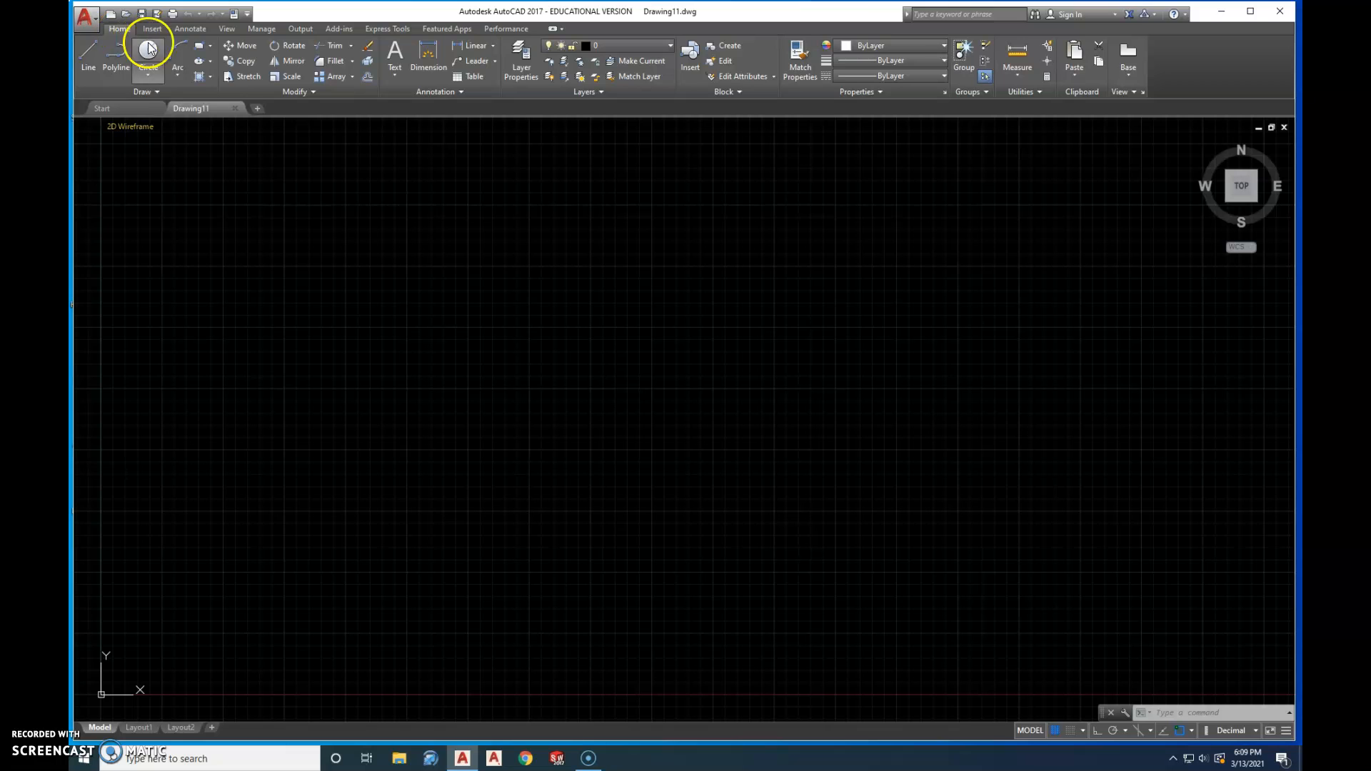
- Create a layer named Border Line and set its color to 240
left_click(524, 67)
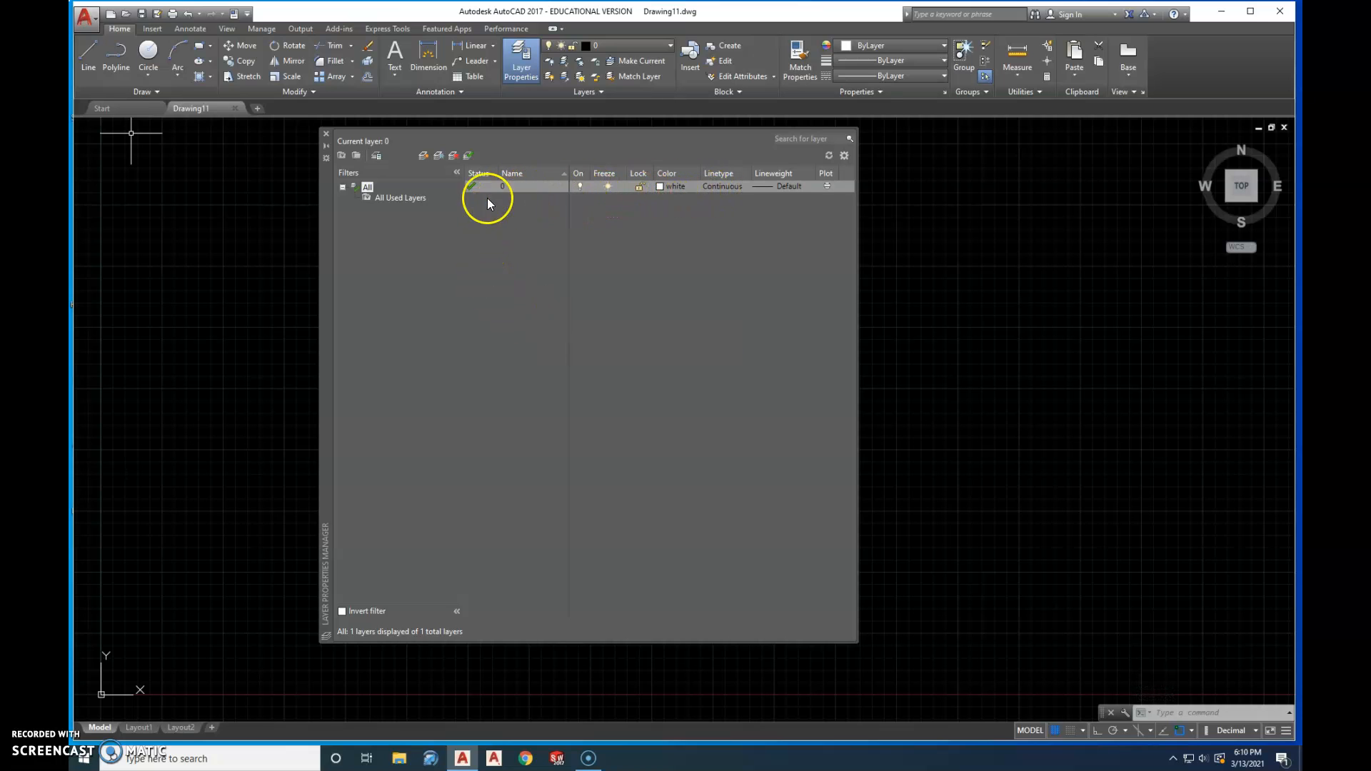
left_click(422, 158)
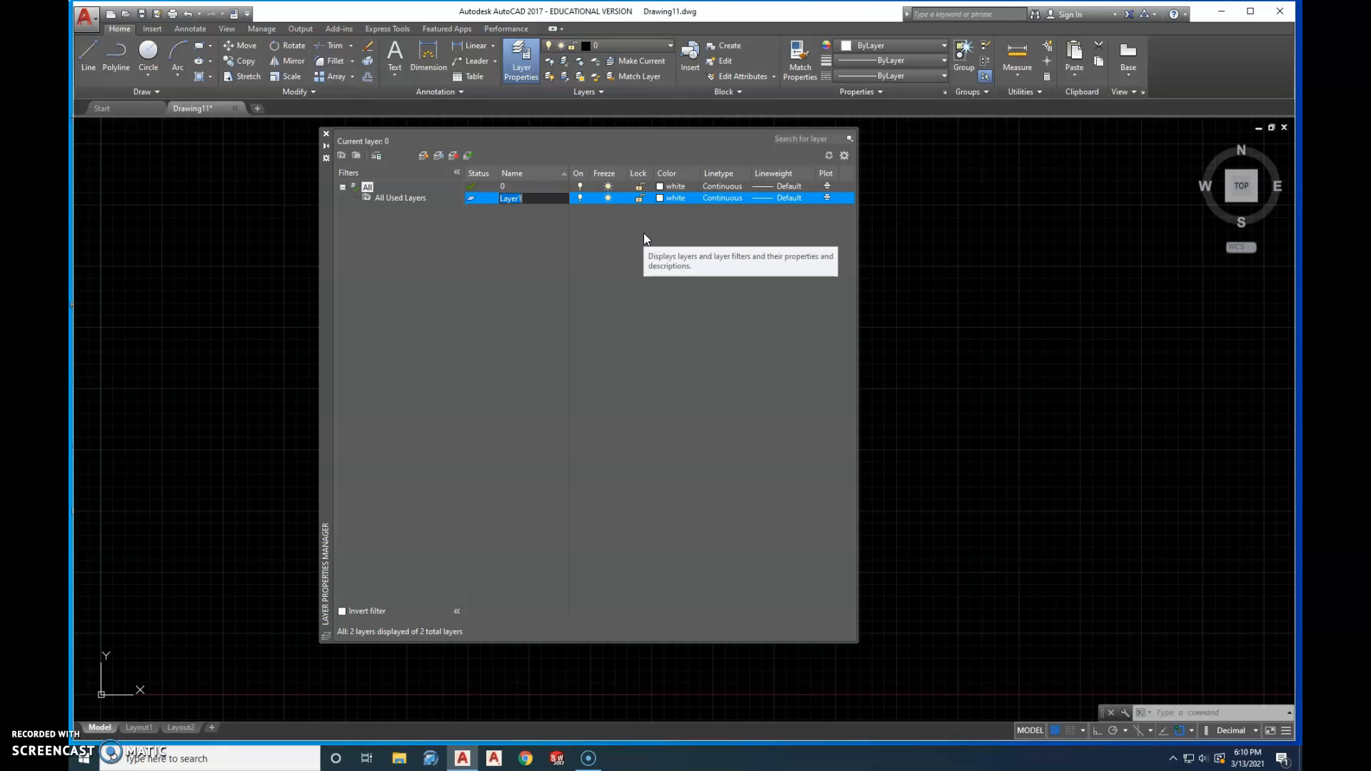
type("Border Line")
left_click(674, 198)
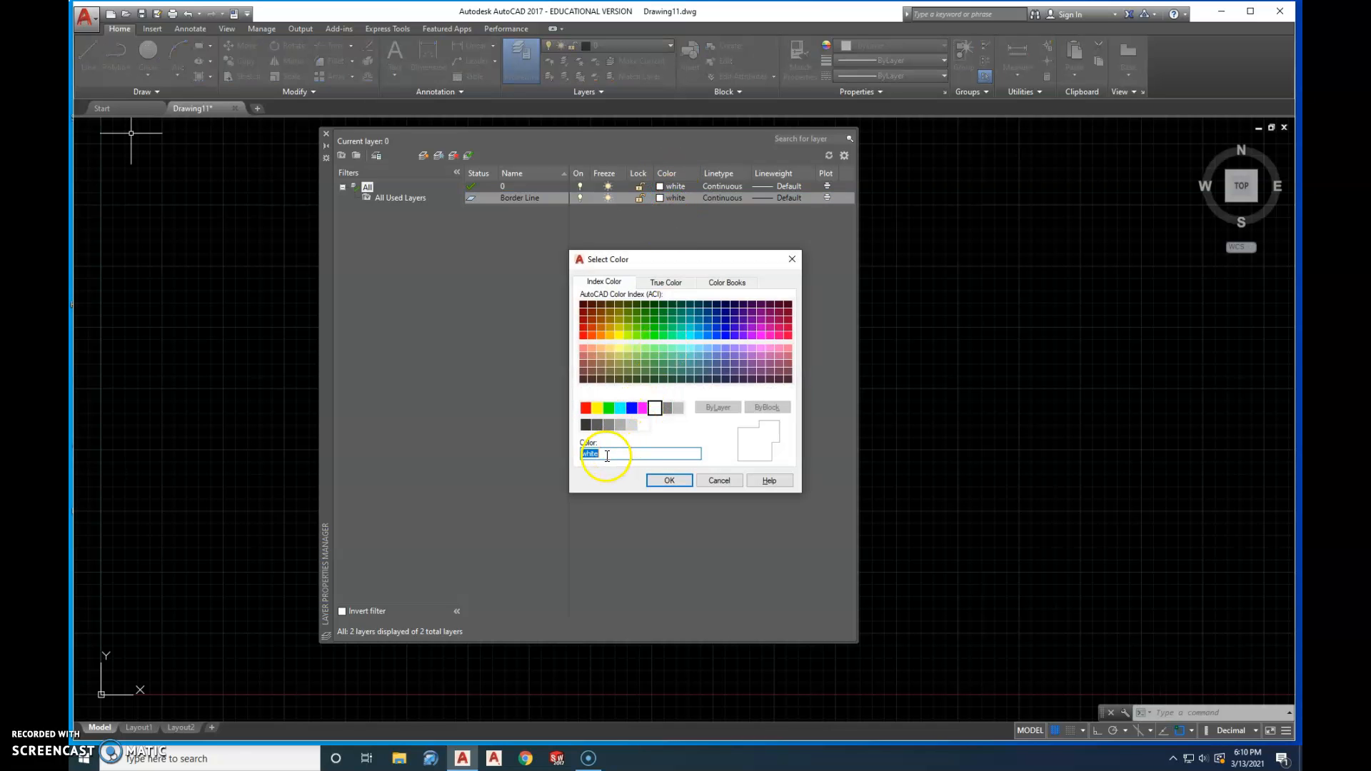
key("BackSpace")
left_click(669, 479)
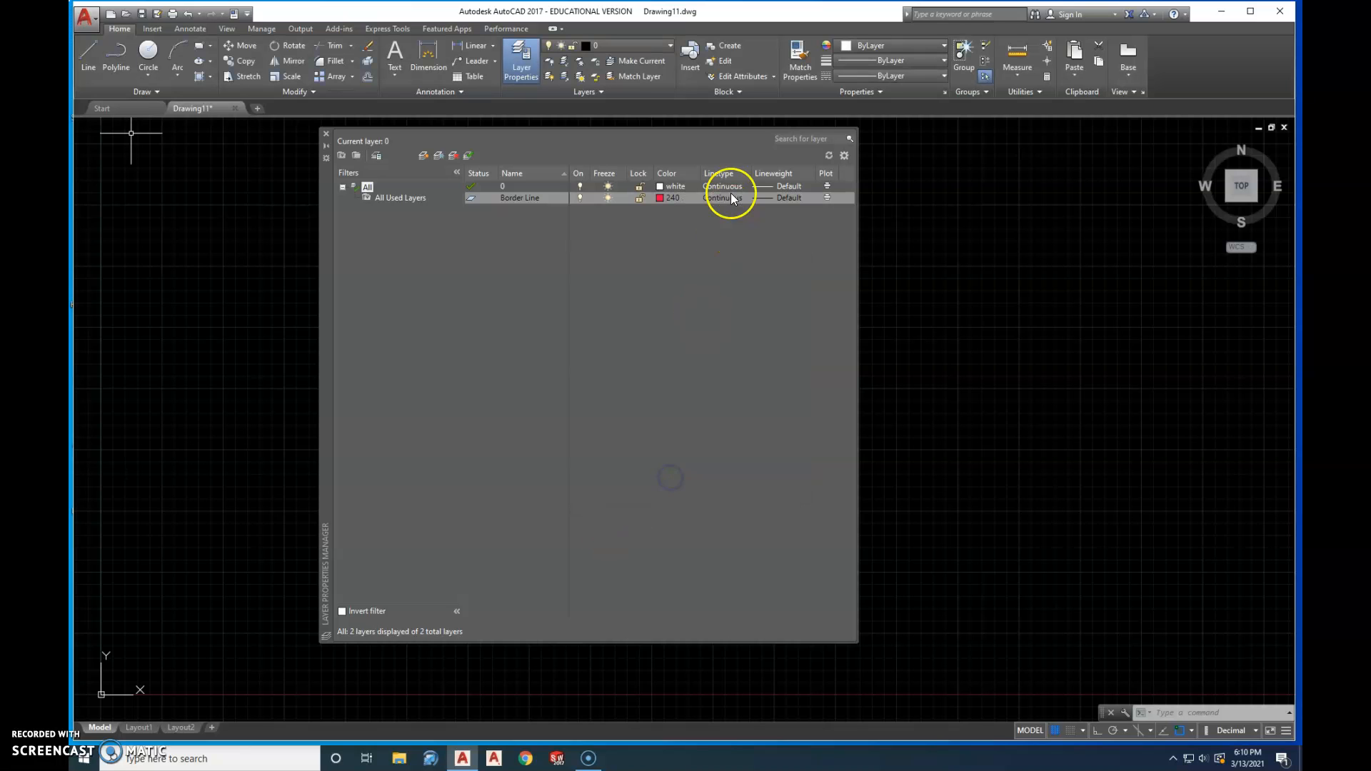
- Set the Border Line layer's lineweight to 0.70 mm
left_click(784, 198)
scroll(696, 372, "down", 1)
scroll(696, 373, "down", 2)
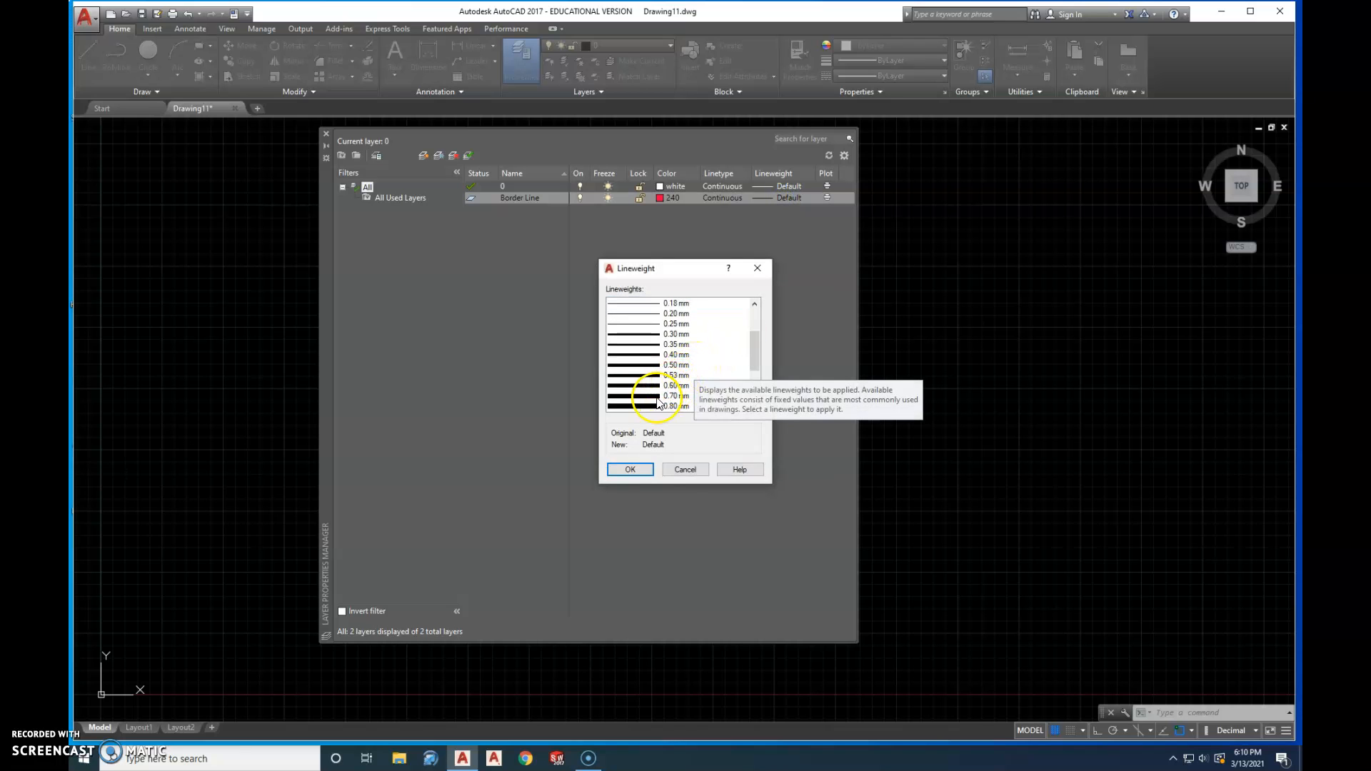
left_click(675, 395)
left_click(629, 470)
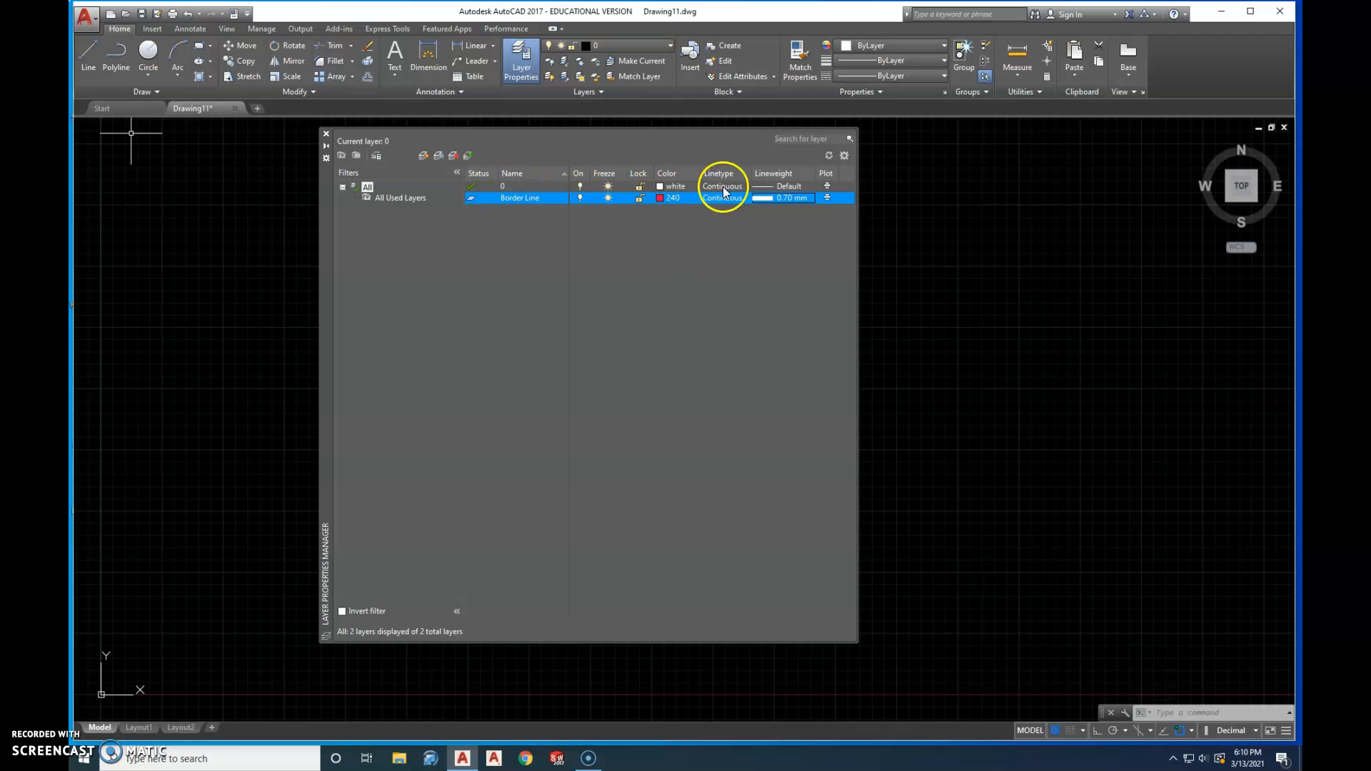
- Turn off plotting for layer 0
left_click(827, 185)
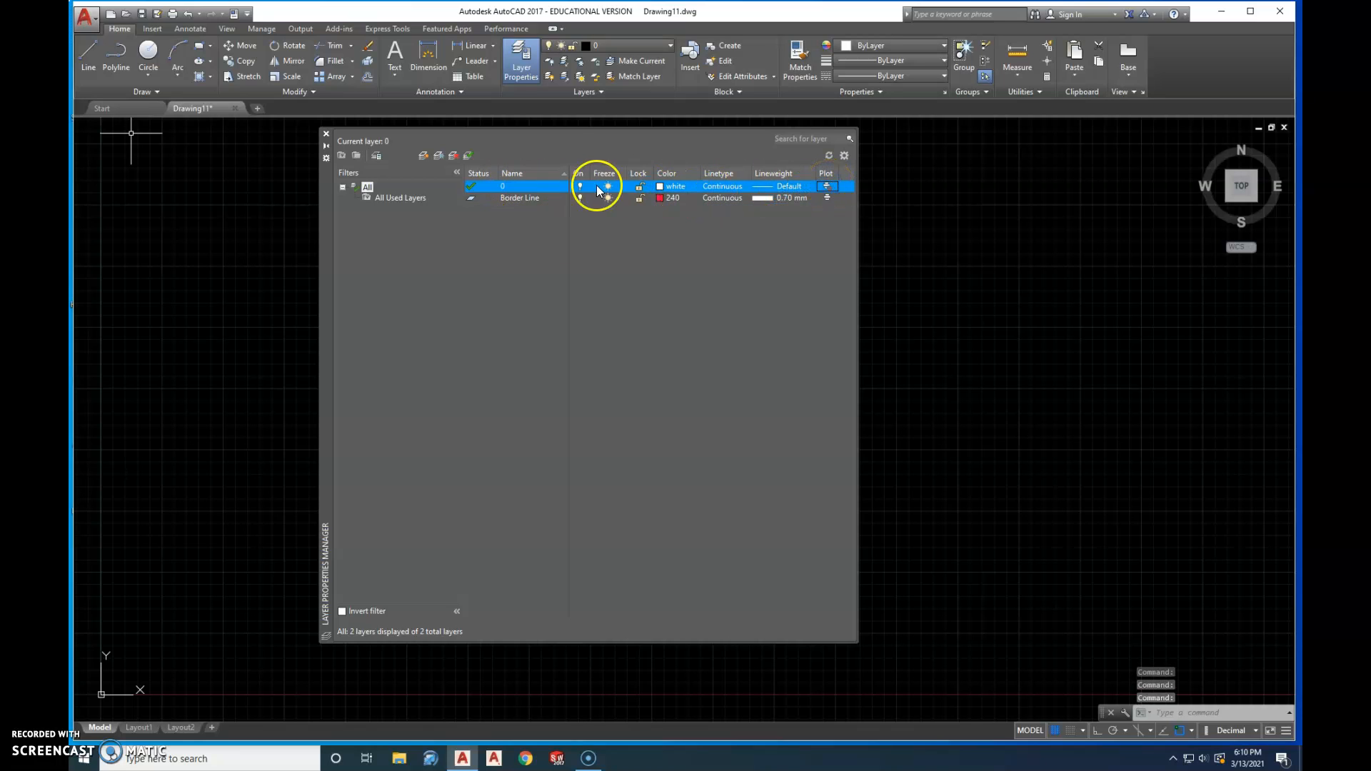
left_click(832, 186)
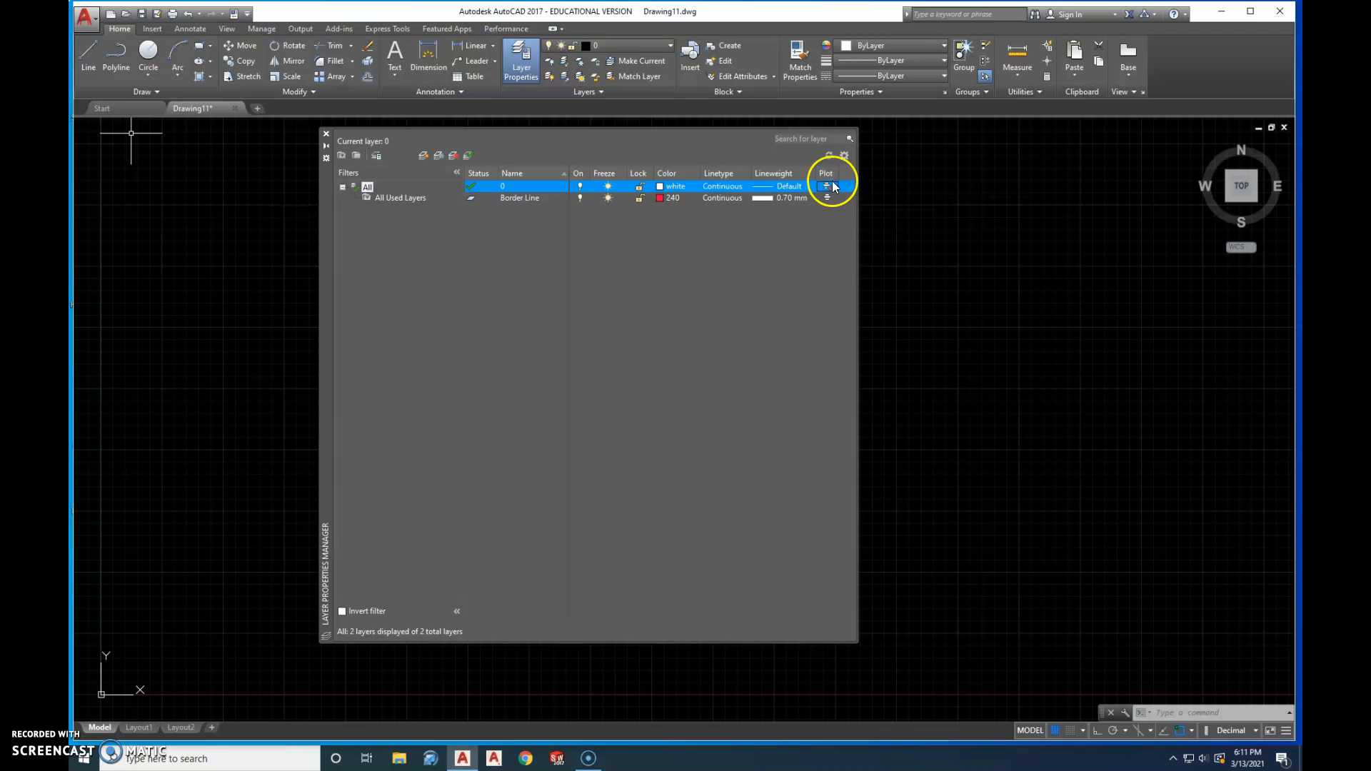
- Create another layer based on Border Line, name it Center Line and set its color to blue
double_click(515, 198)
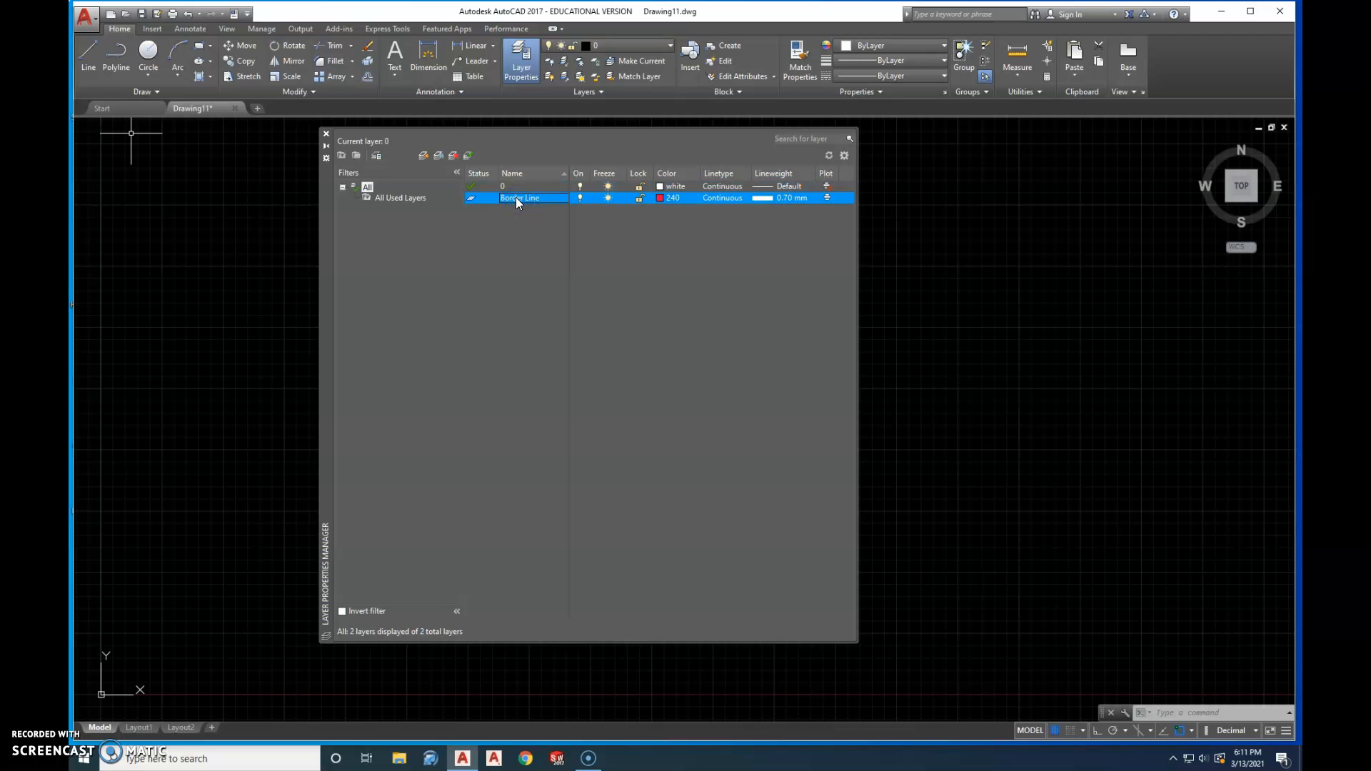
left_click(423, 156)
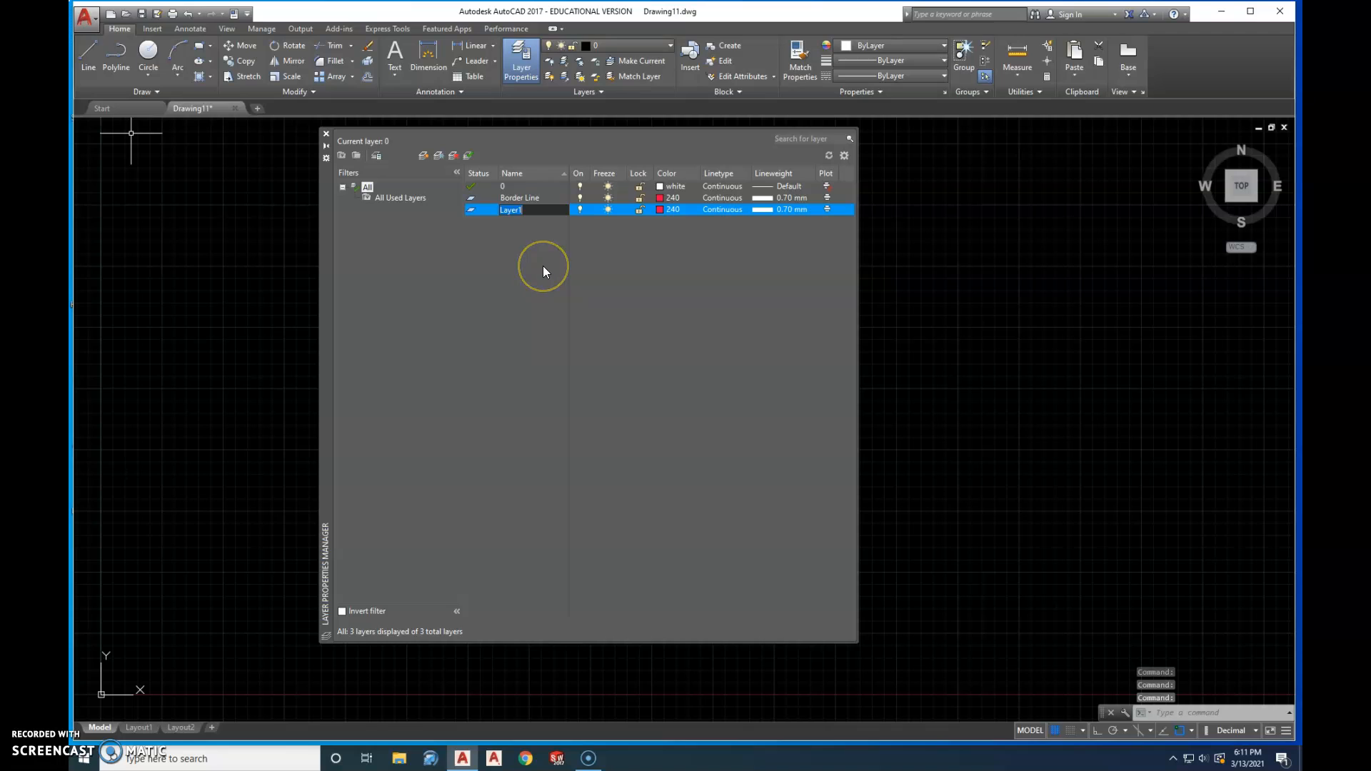
type("Center Line")
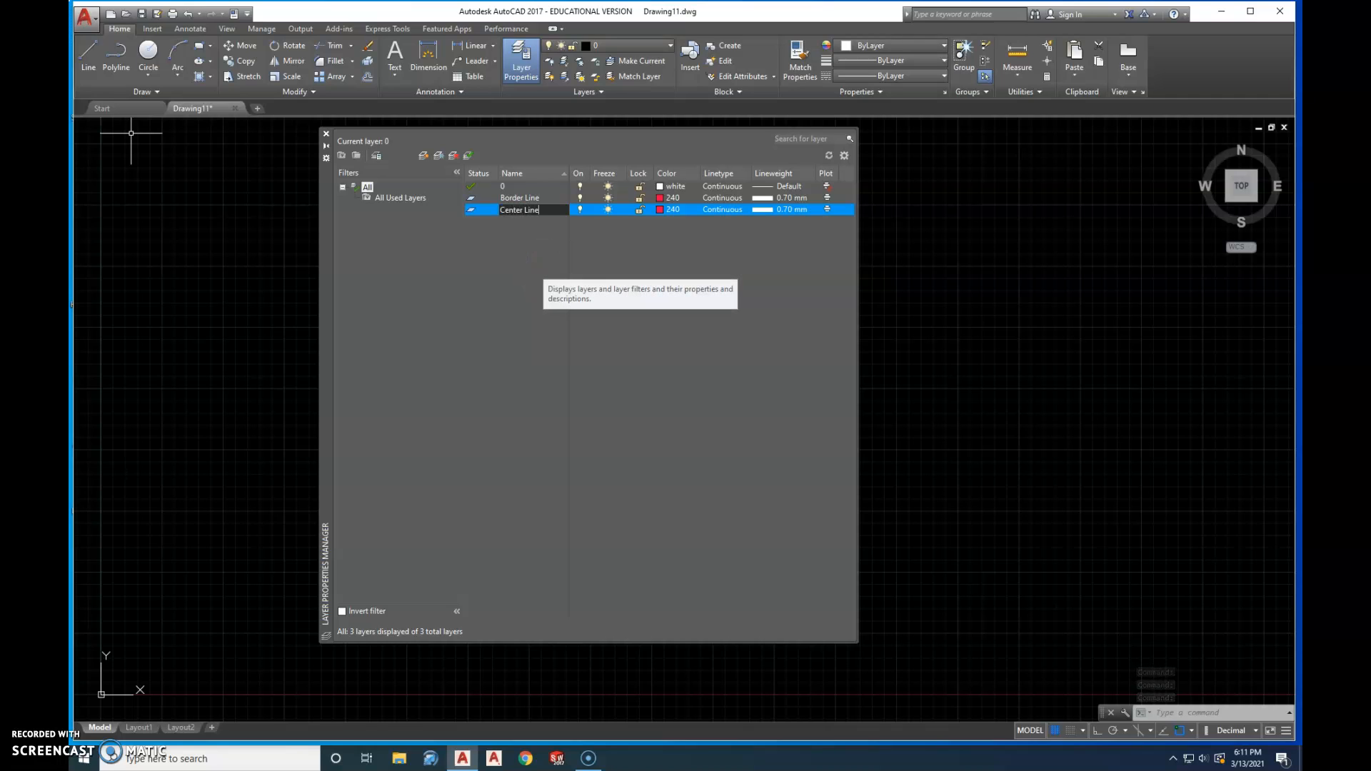
left_click(670, 211)
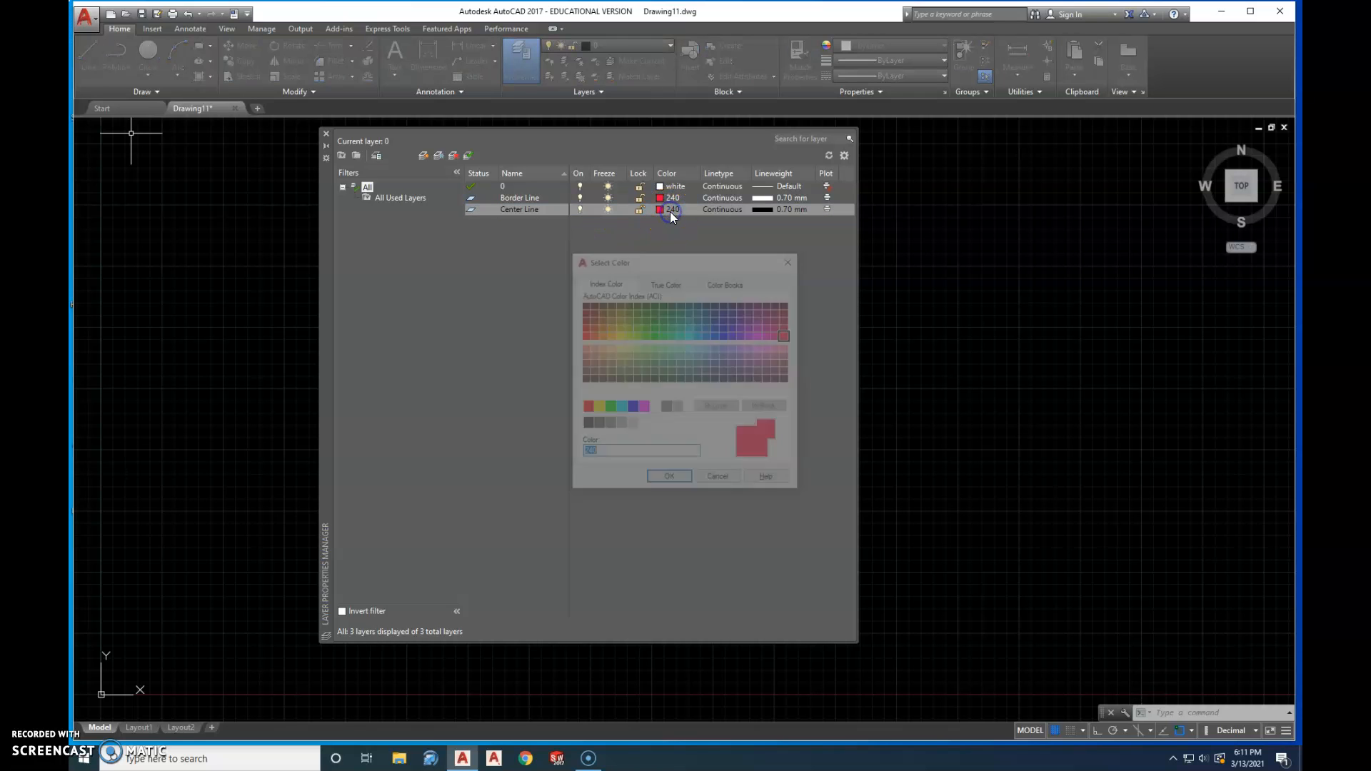
left_click(632, 410)
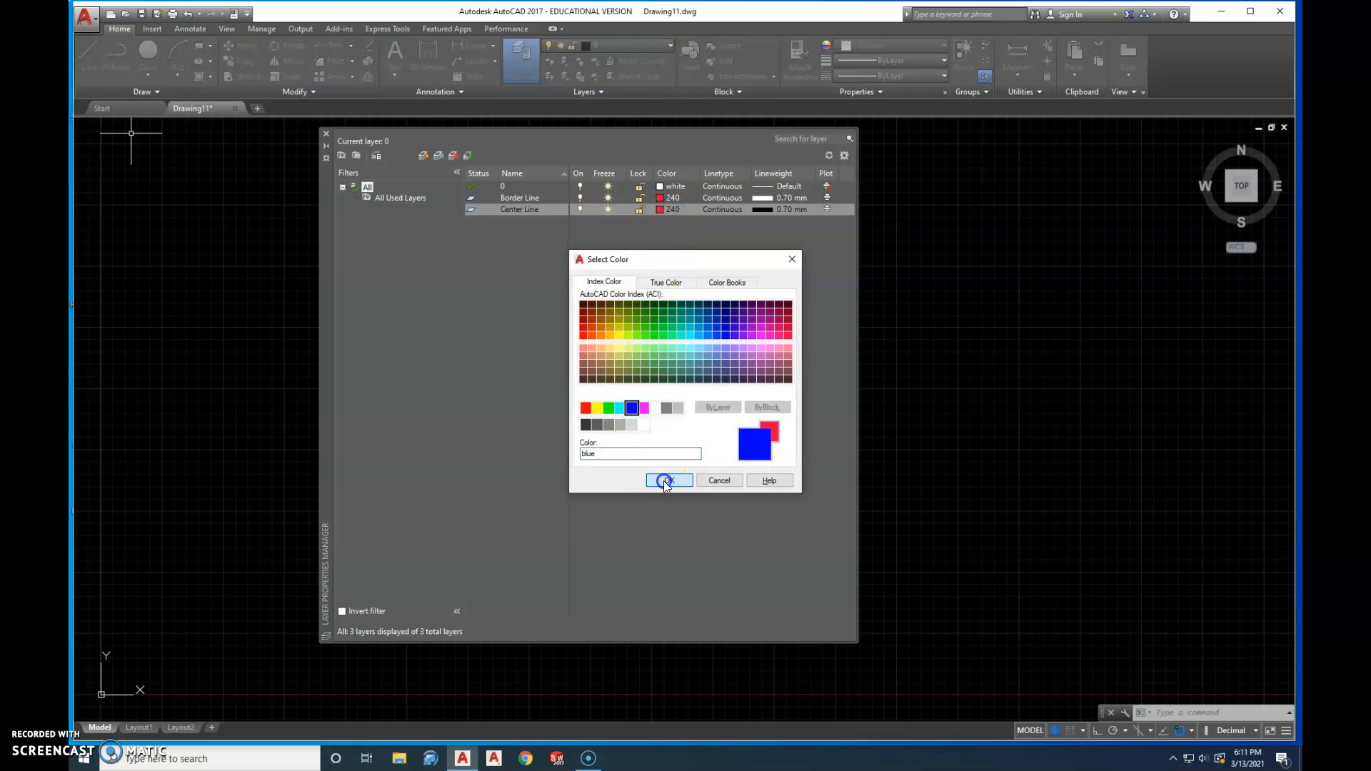
left_click(667, 480)
- Set the Center Line layer's lineweight to 0.18 mm
left_click(782, 210)
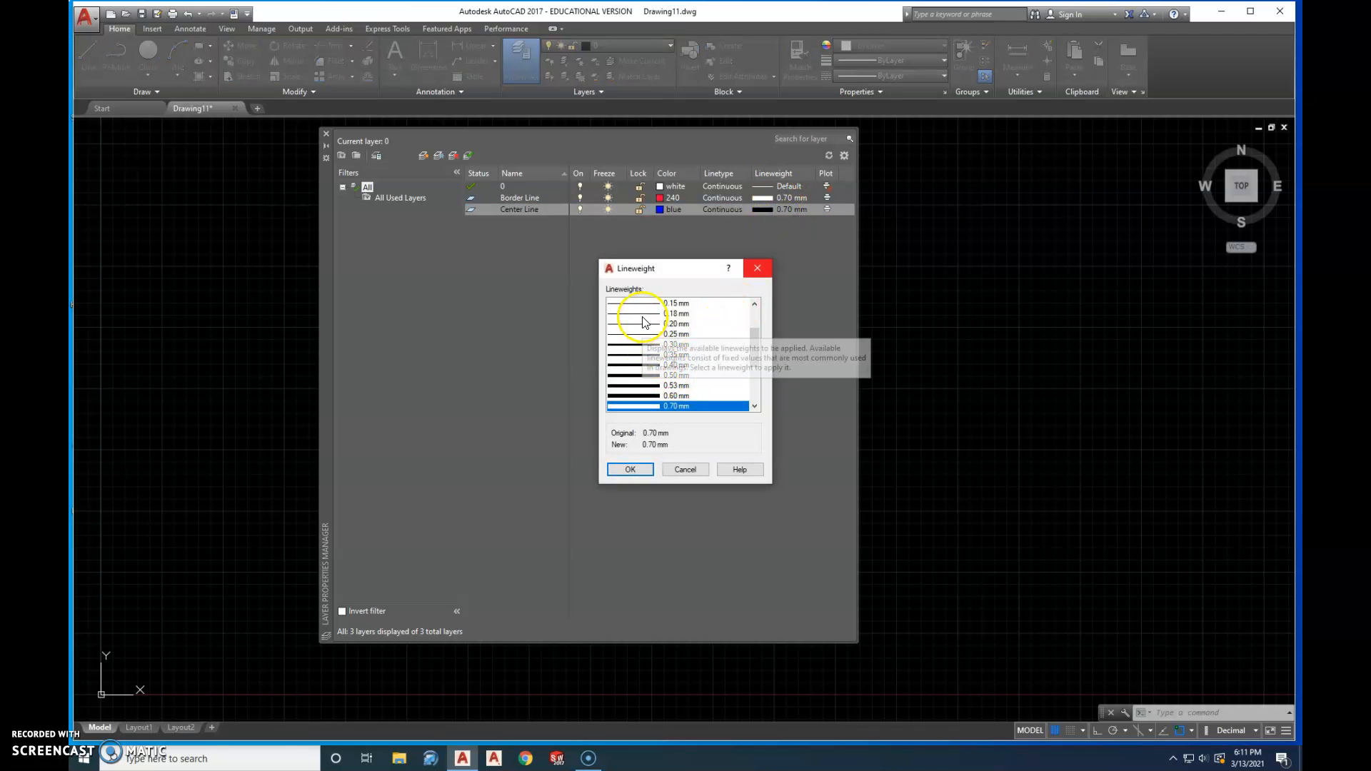
left_click(642, 313)
left_click(644, 470)
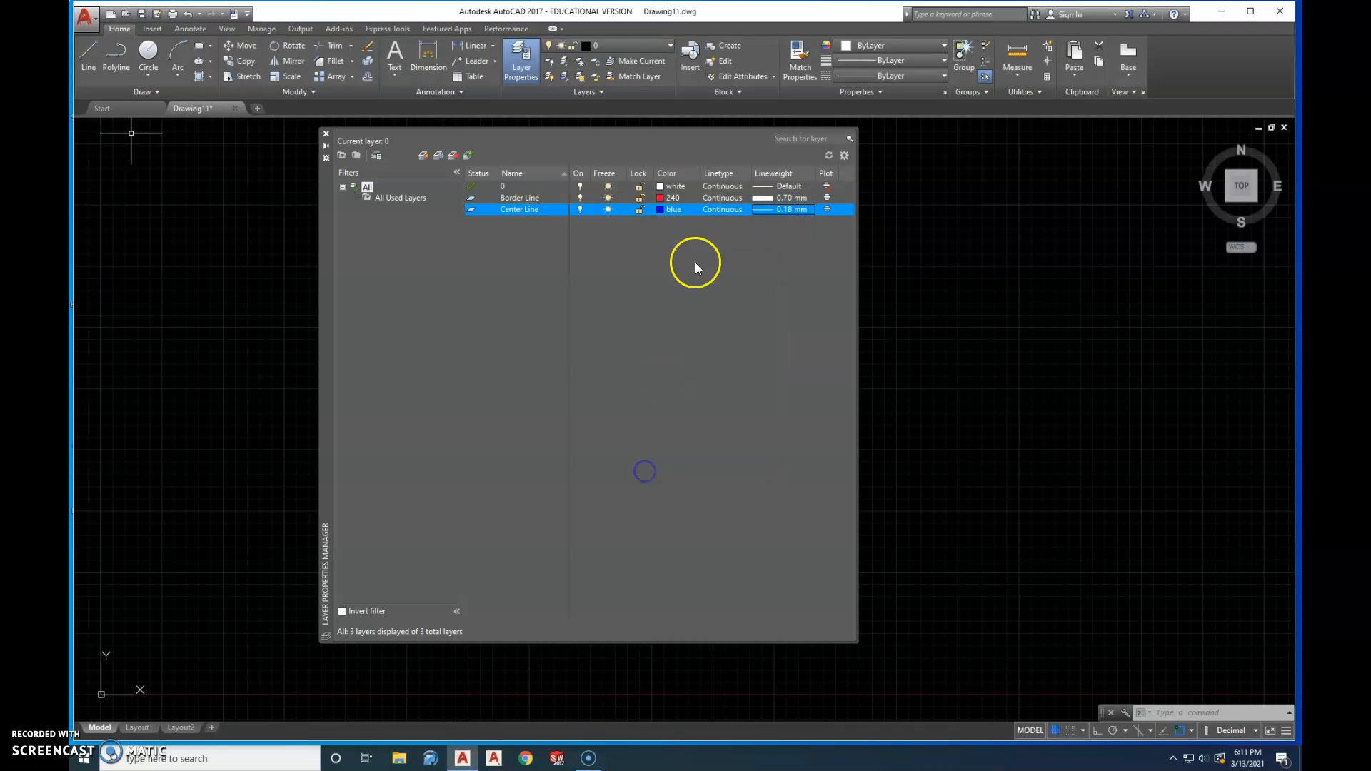
- Open the linetype selection for the Center Line layer and load the CENTER2 linetype from acad.lin
left_click(723, 209)
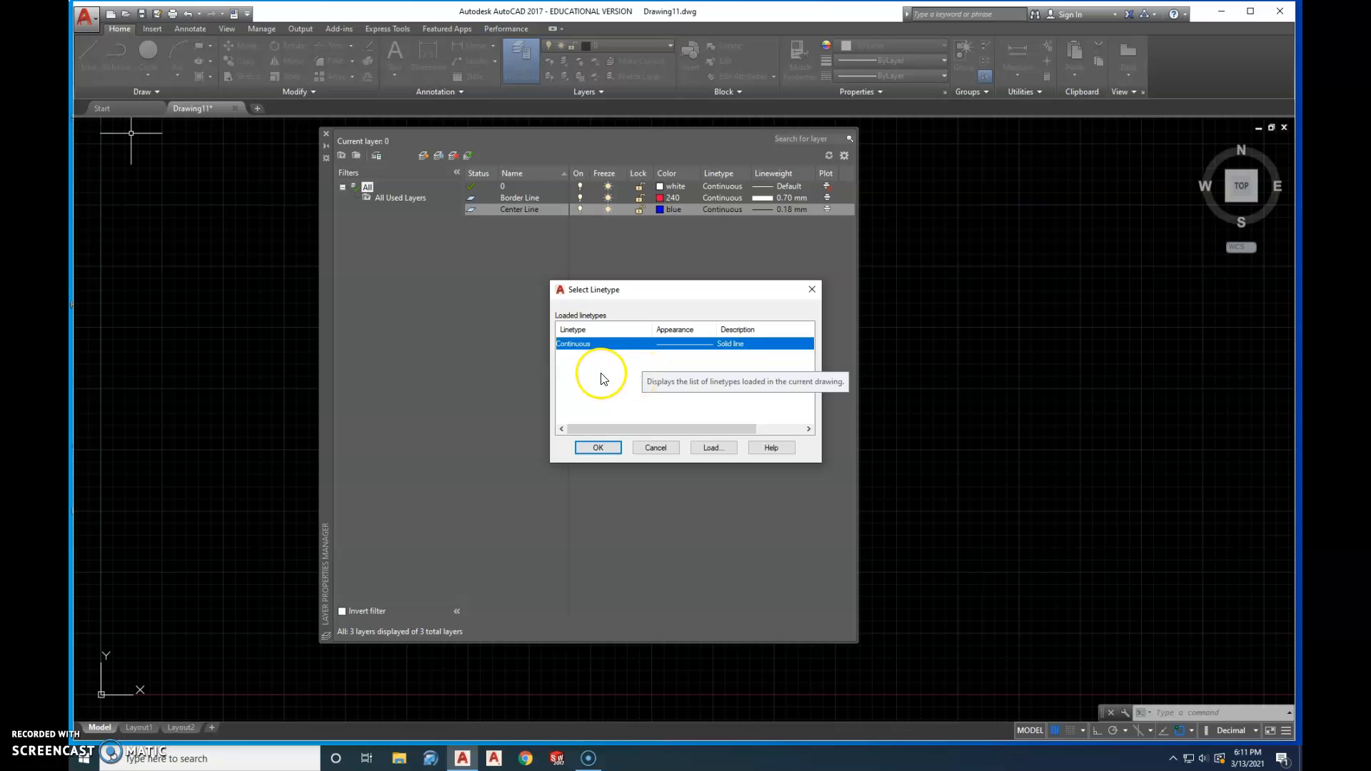
left_click(713, 449)
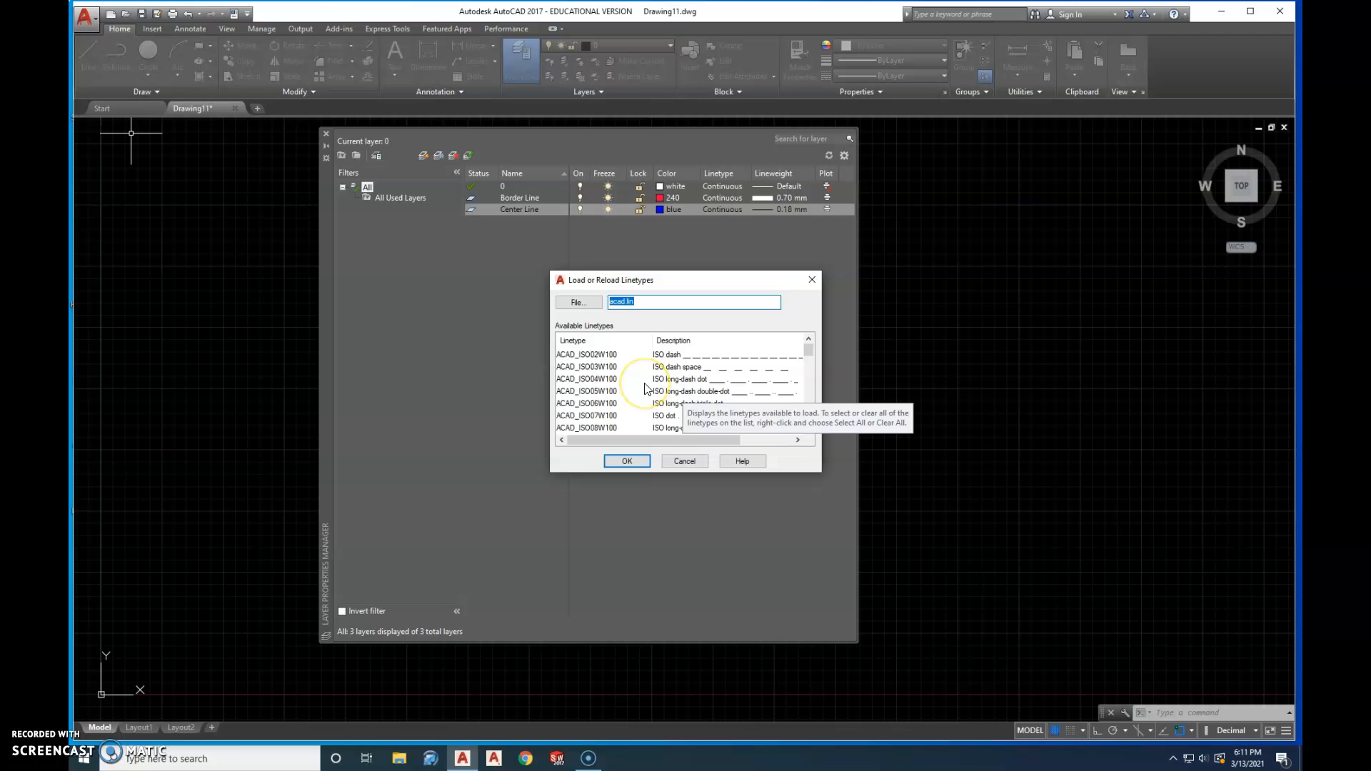
scroll(645, 389, "down", 5)
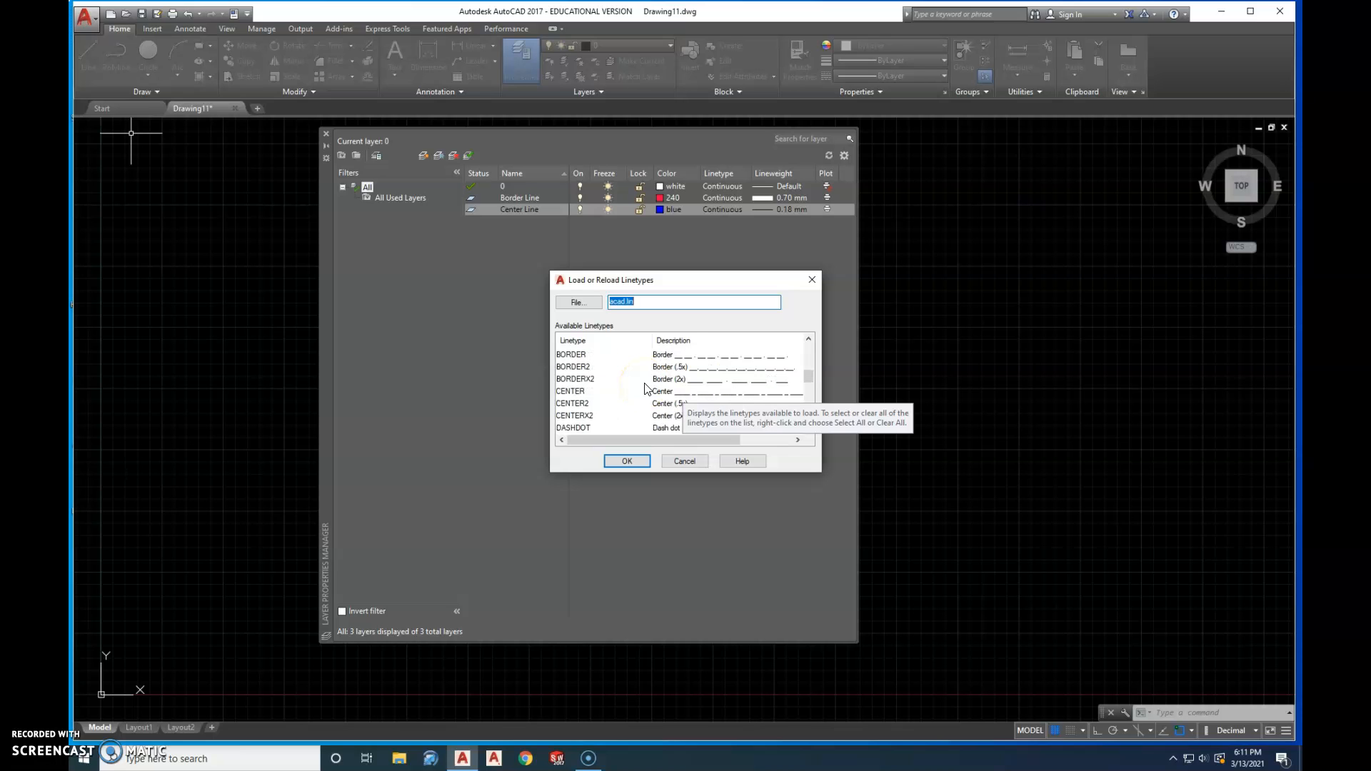
left_click(584, 403)
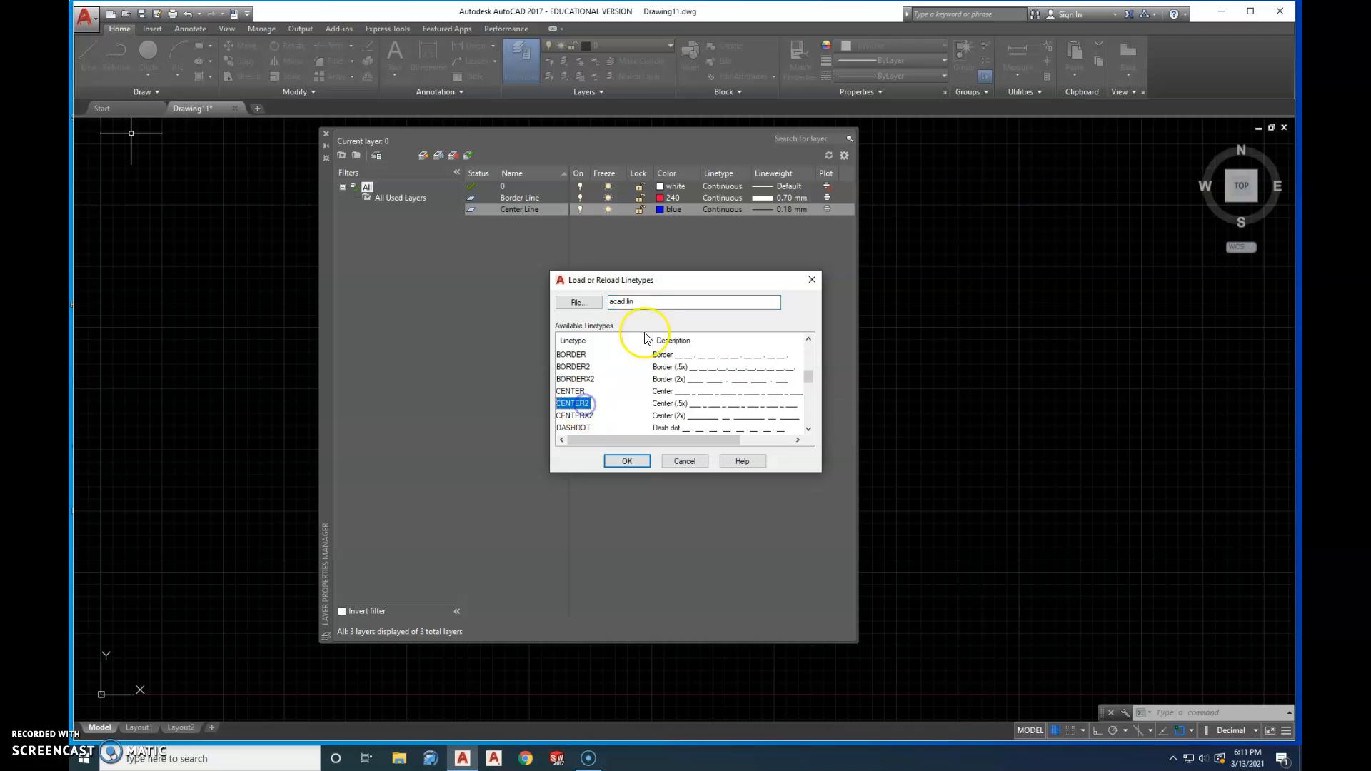
left_click(627, 462)
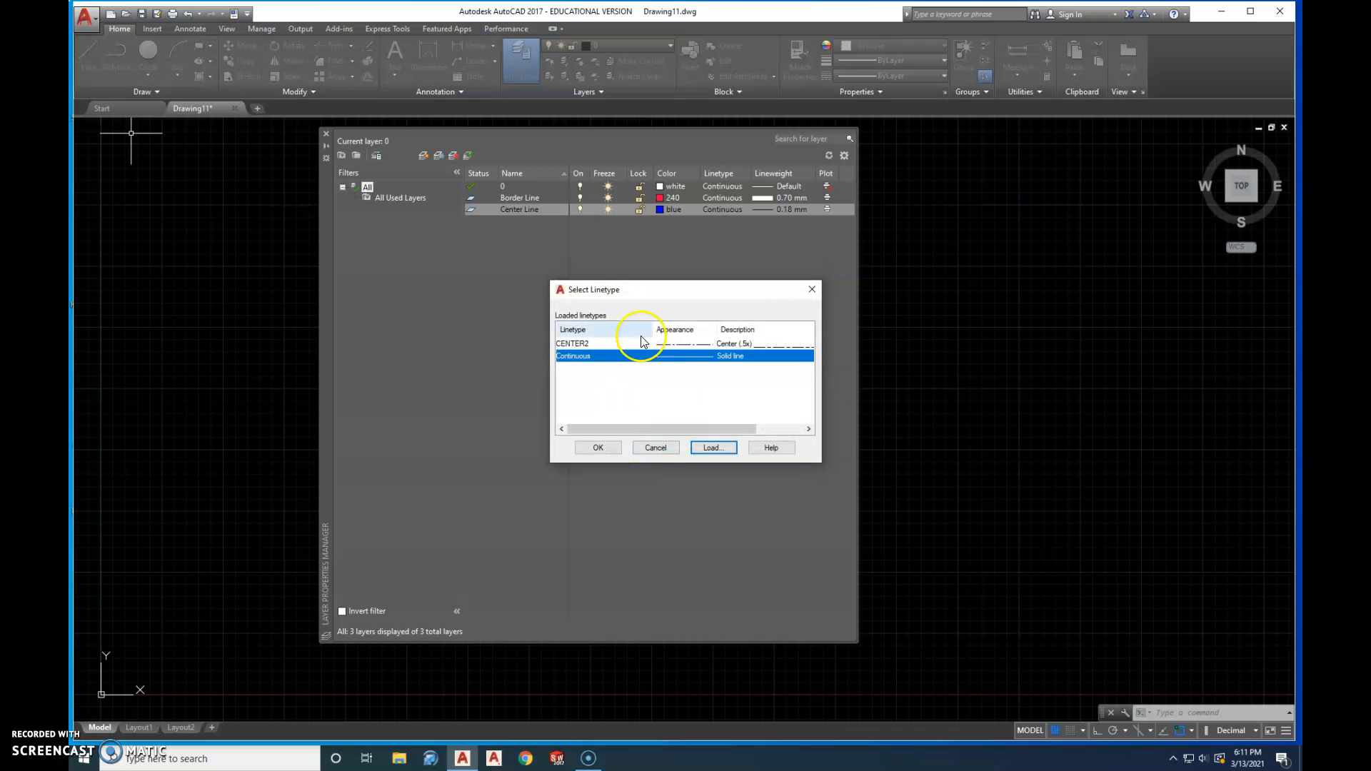
- Load the HIDDEN2 linetype into the drawing
left_click(712, 448)
scroll(661, 392, "down", 7)
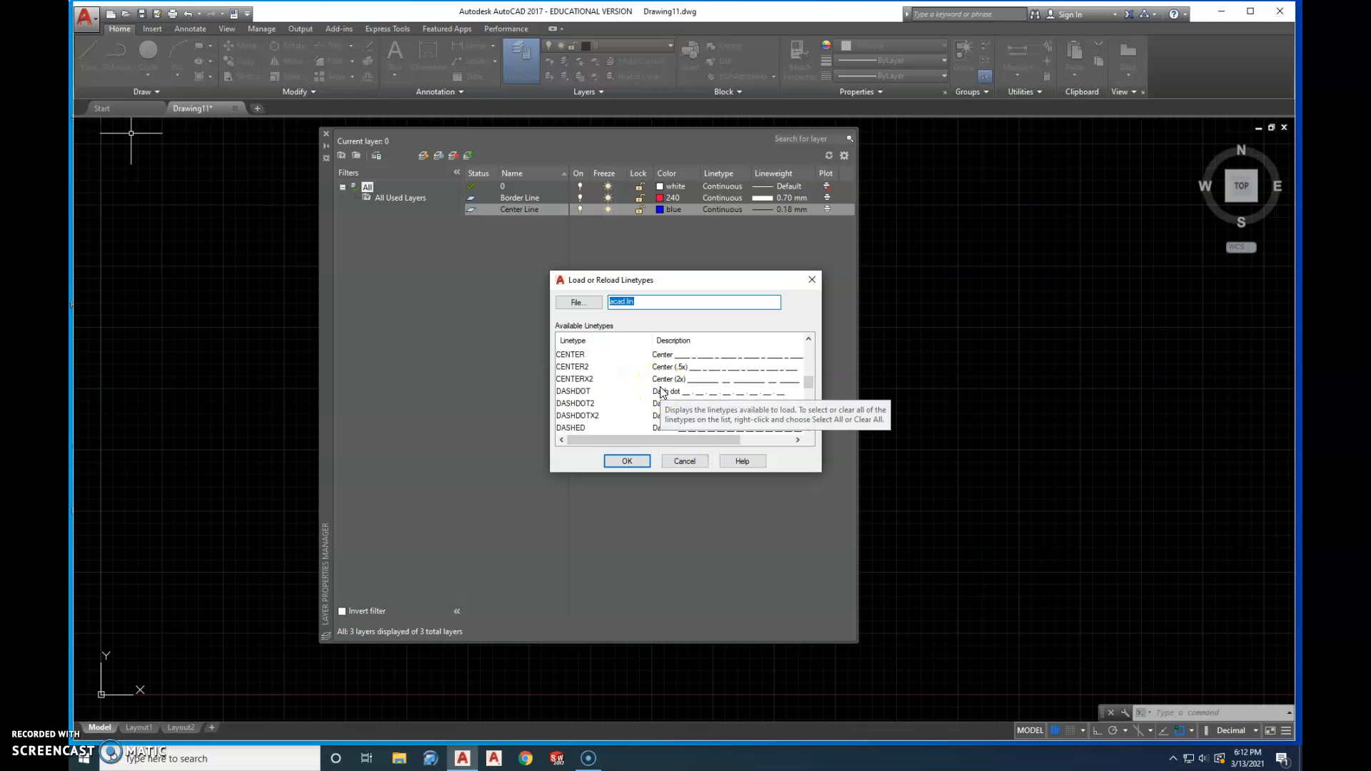
scroll(661, 392, "down", 3)
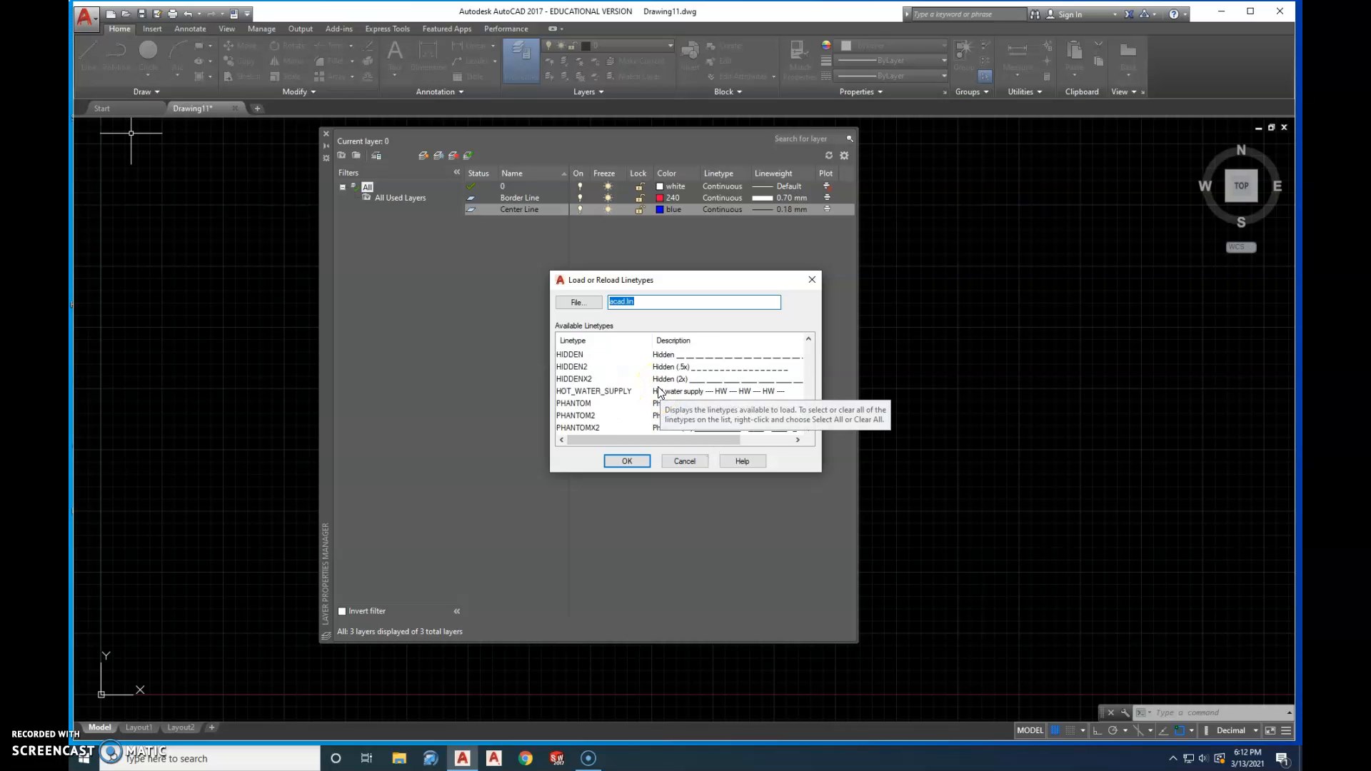
left_click(581, 367)
left_click(626, 461)
- Load the PHANTOM2 linetype as well, and assign CENTER2 to the Center Line layer
left_click(707, 448)
scroll(629, 393, "down", 10)
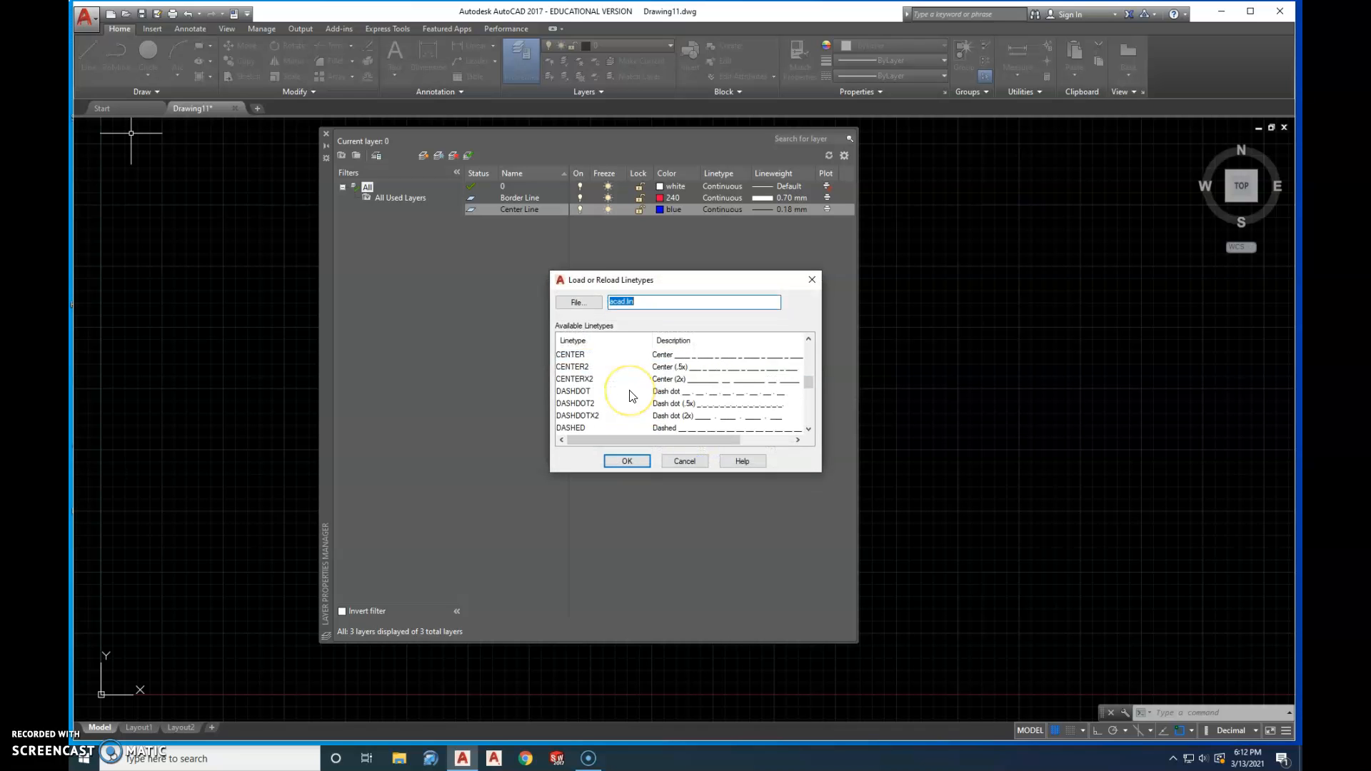
scroll(631, 397, "down", 3)
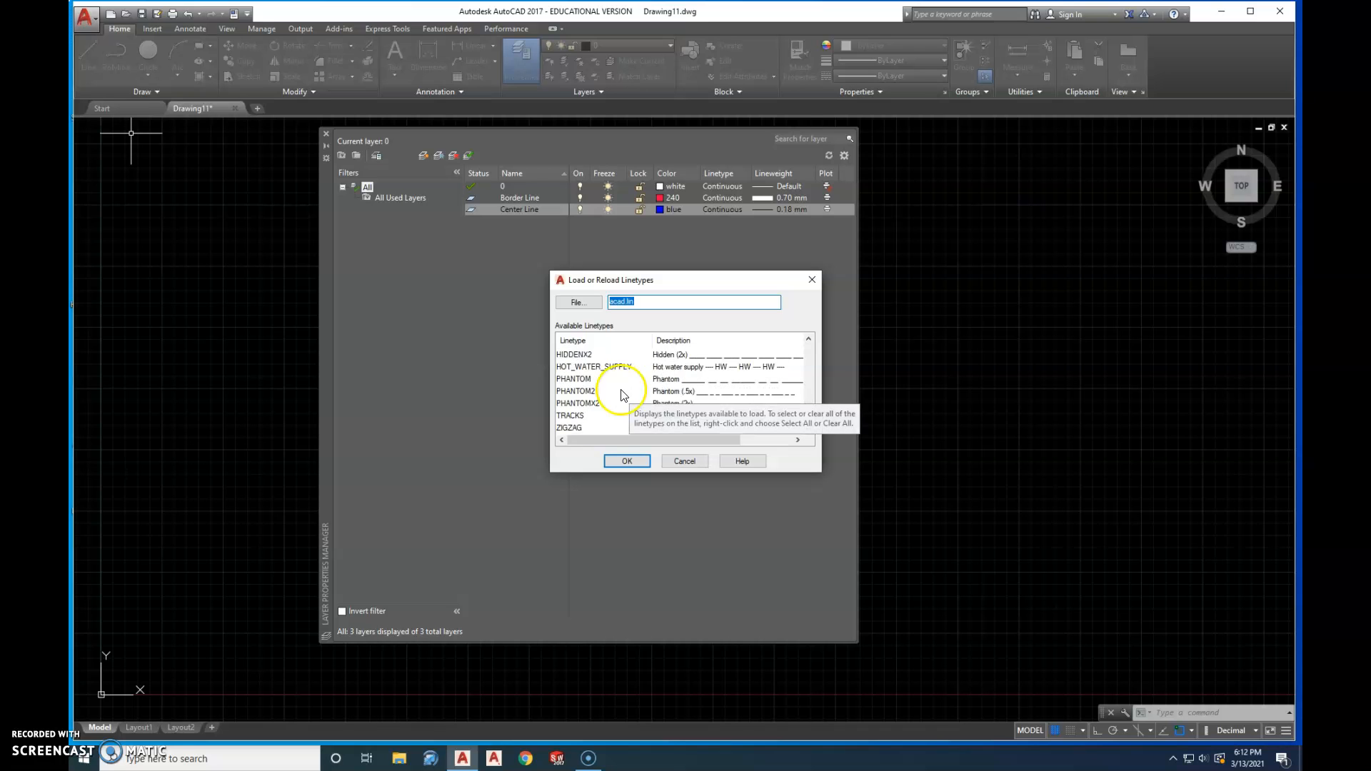
left_click(577, 391)
left_click(626, 460)
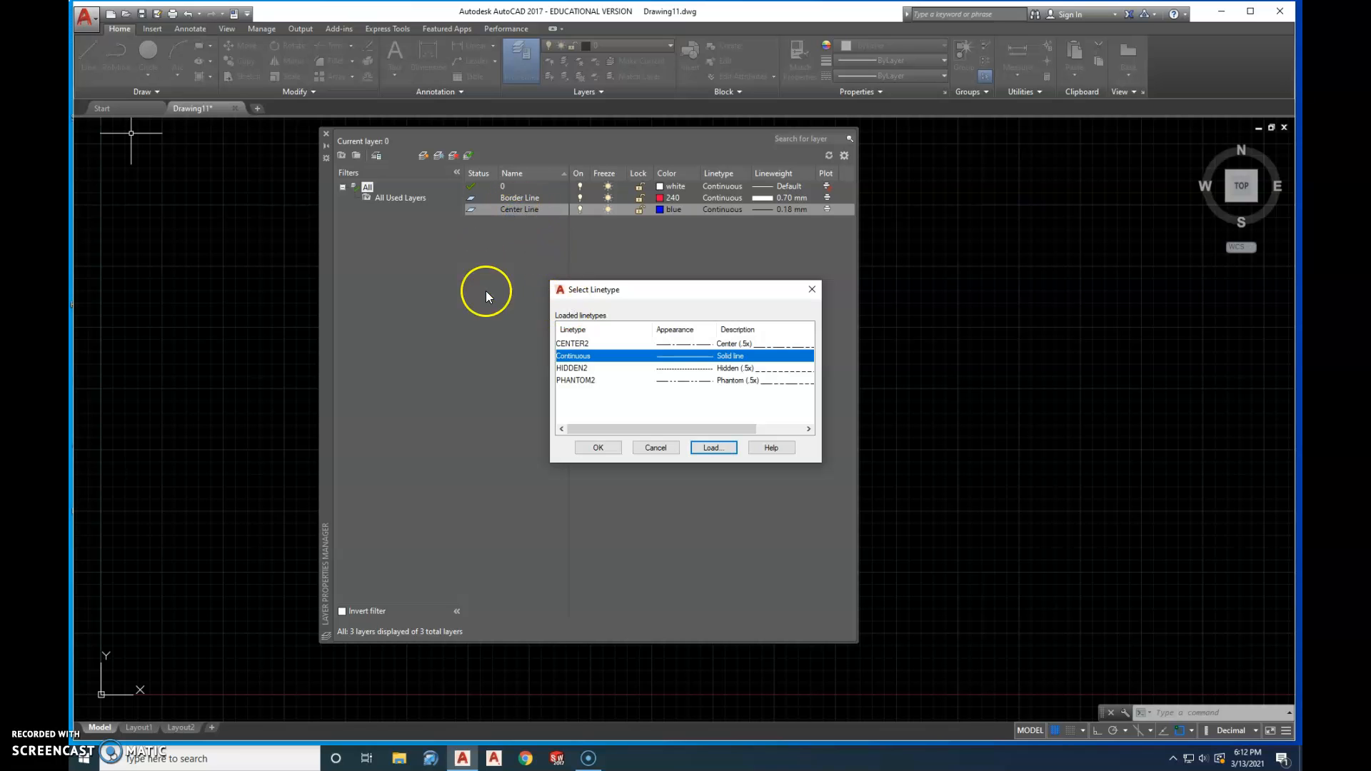
left_click(577, 345)
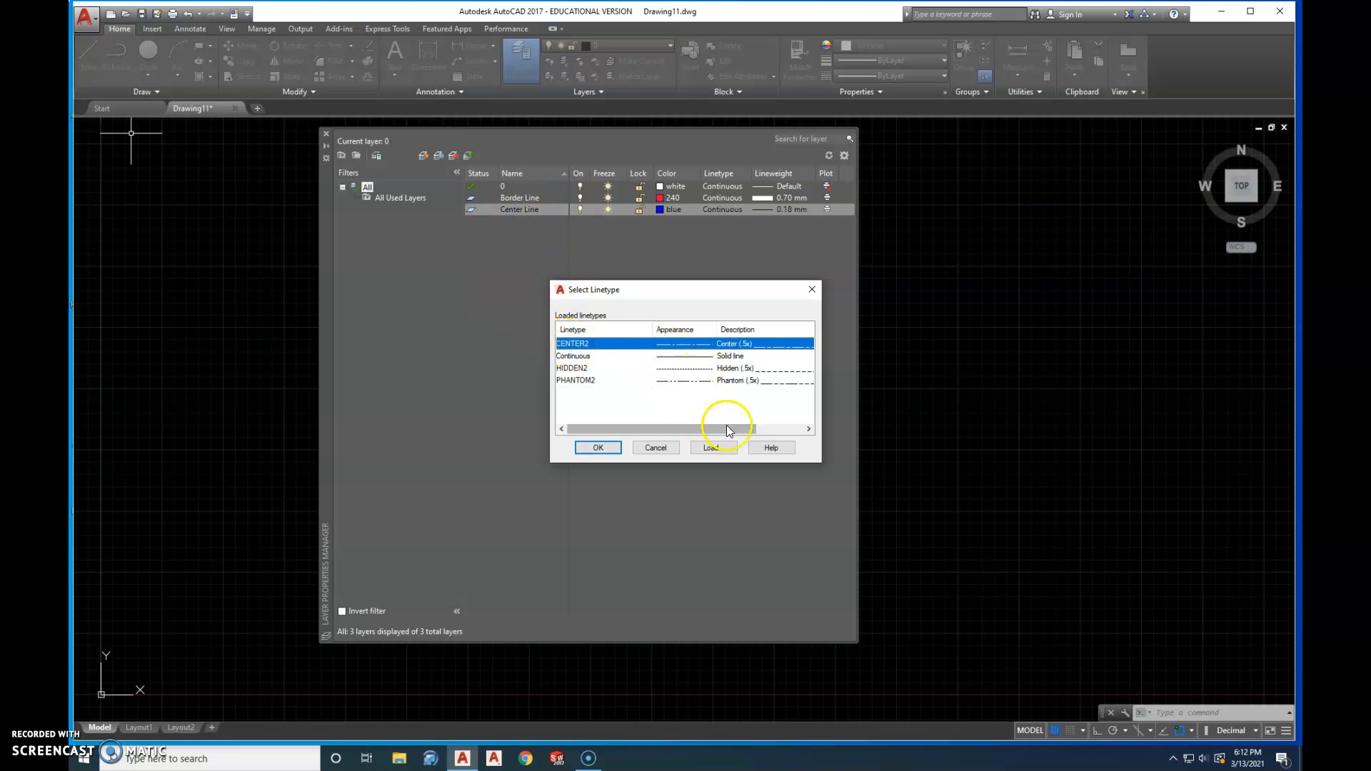
left_click(598, 447)
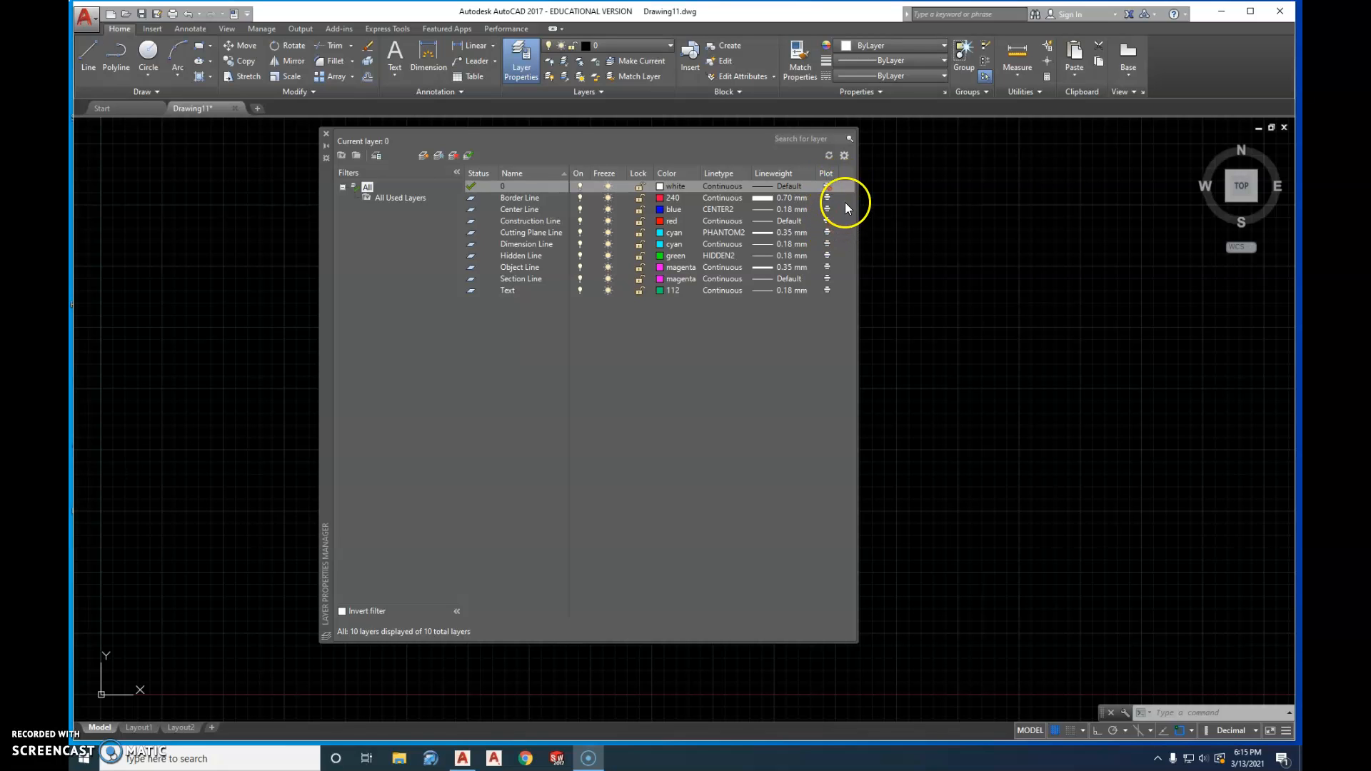
- Turn off plotting for the Construction Line layer and close the layer manager
left_click(826, 222)
left_click(326, 135)
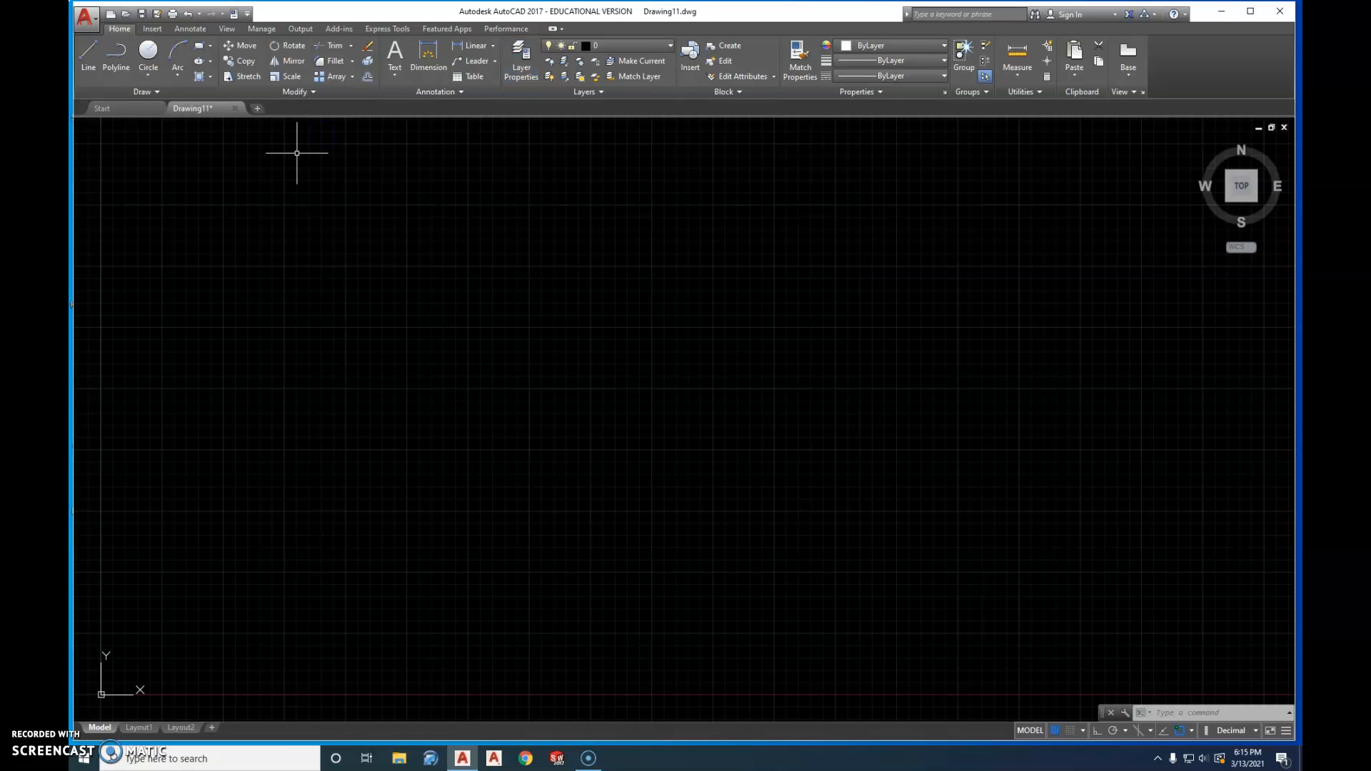
- Modify the Standard dimension style, setting the baseline spacing of its dimension lines to .375
left_click(189, 30)
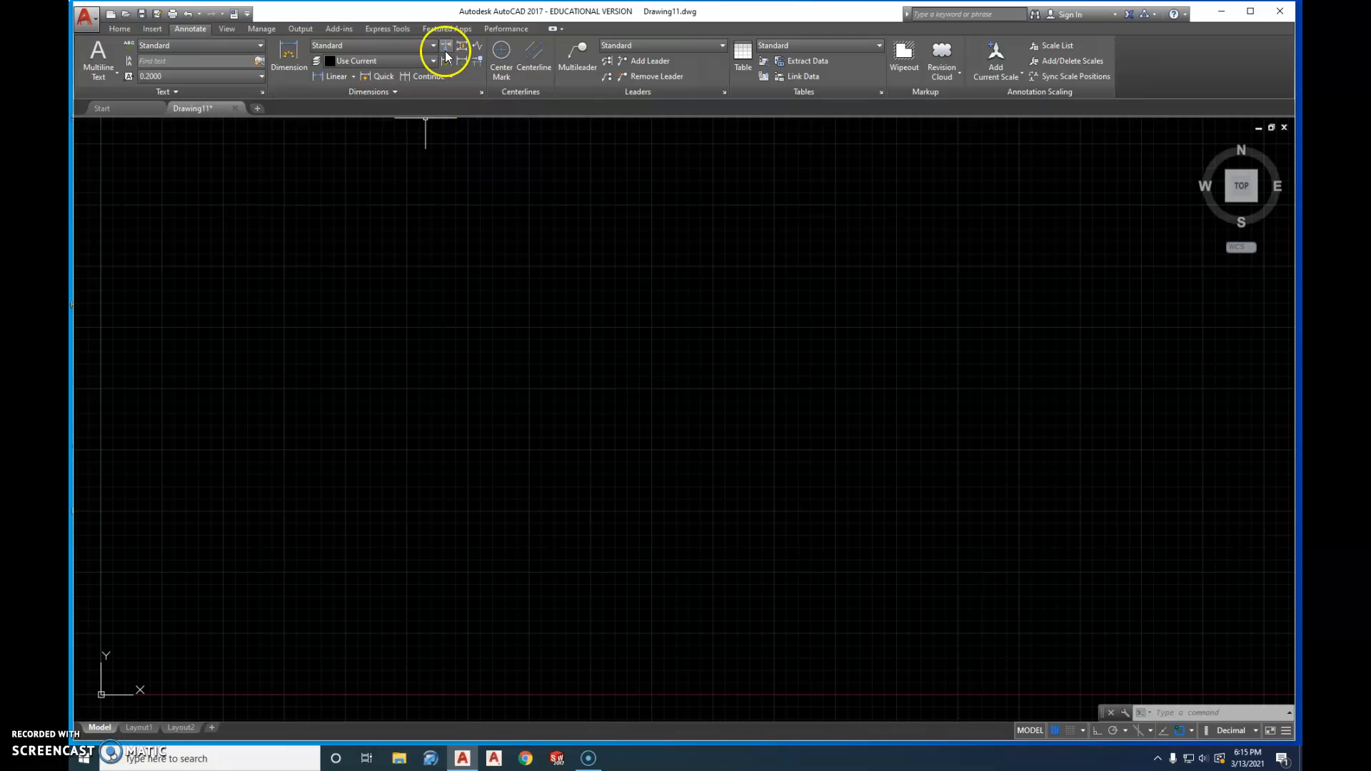
left_click(481, 93)
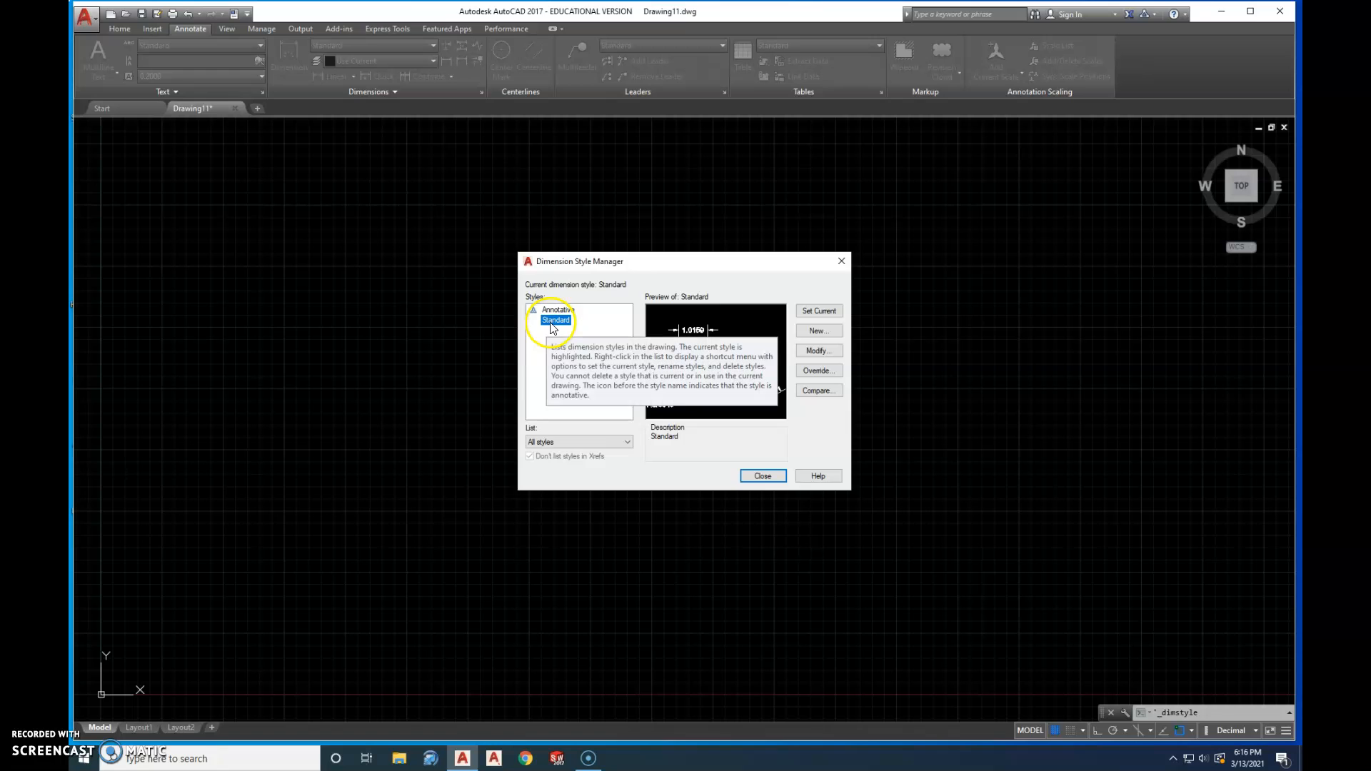
left_click(819, 351)
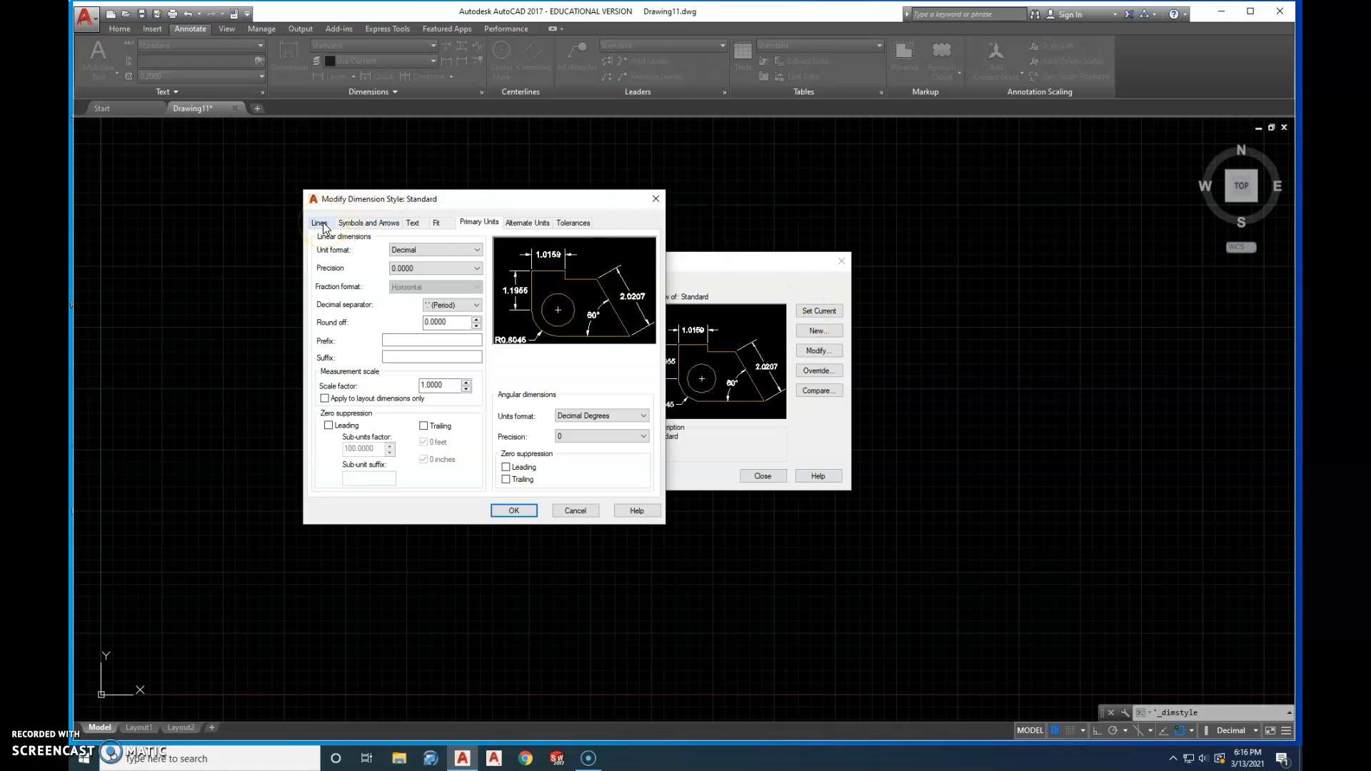
left_click(321, 223)
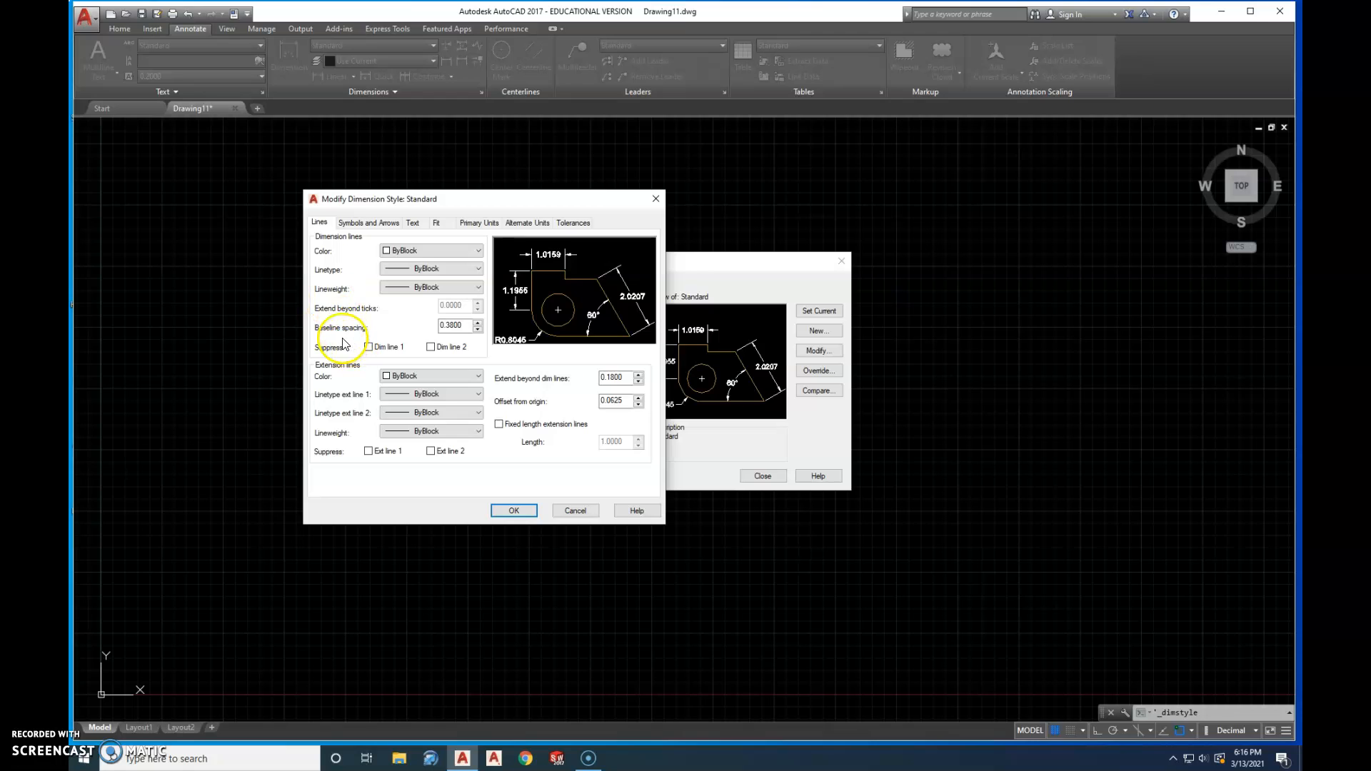
double_click(454, 325)
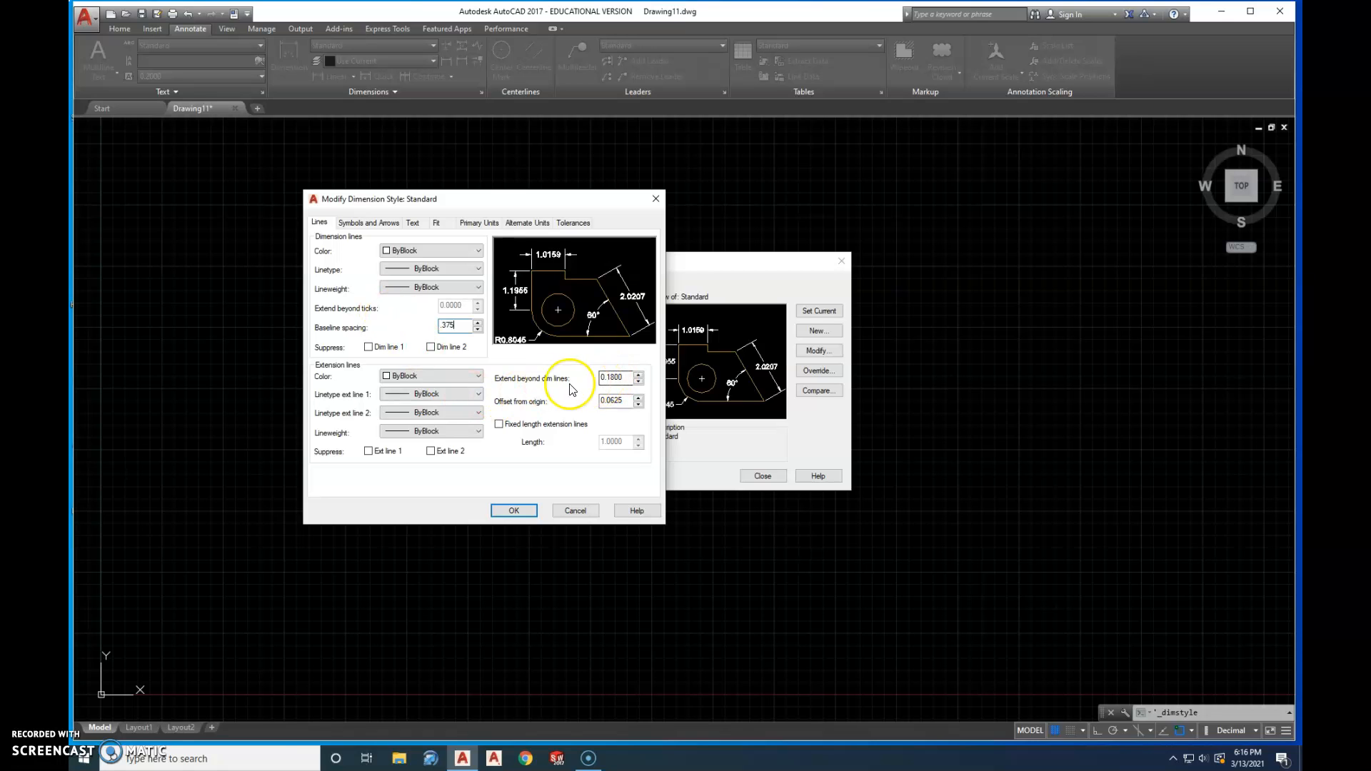
- Set the extension lines to extend .125 beyond the dimension lines and change their offset from origin
left_click_drag(633, 379, 529, 371)
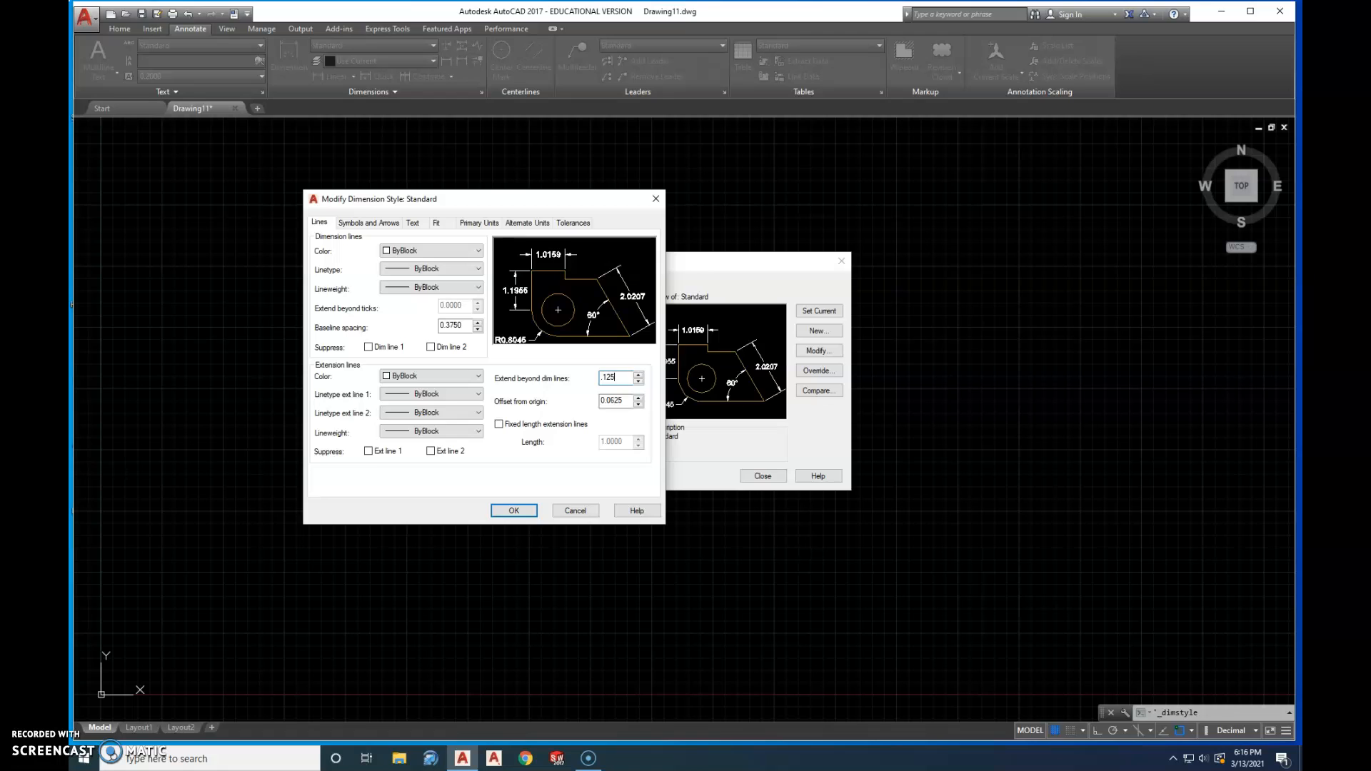
left_click_drag(630, 402, 523, 396)
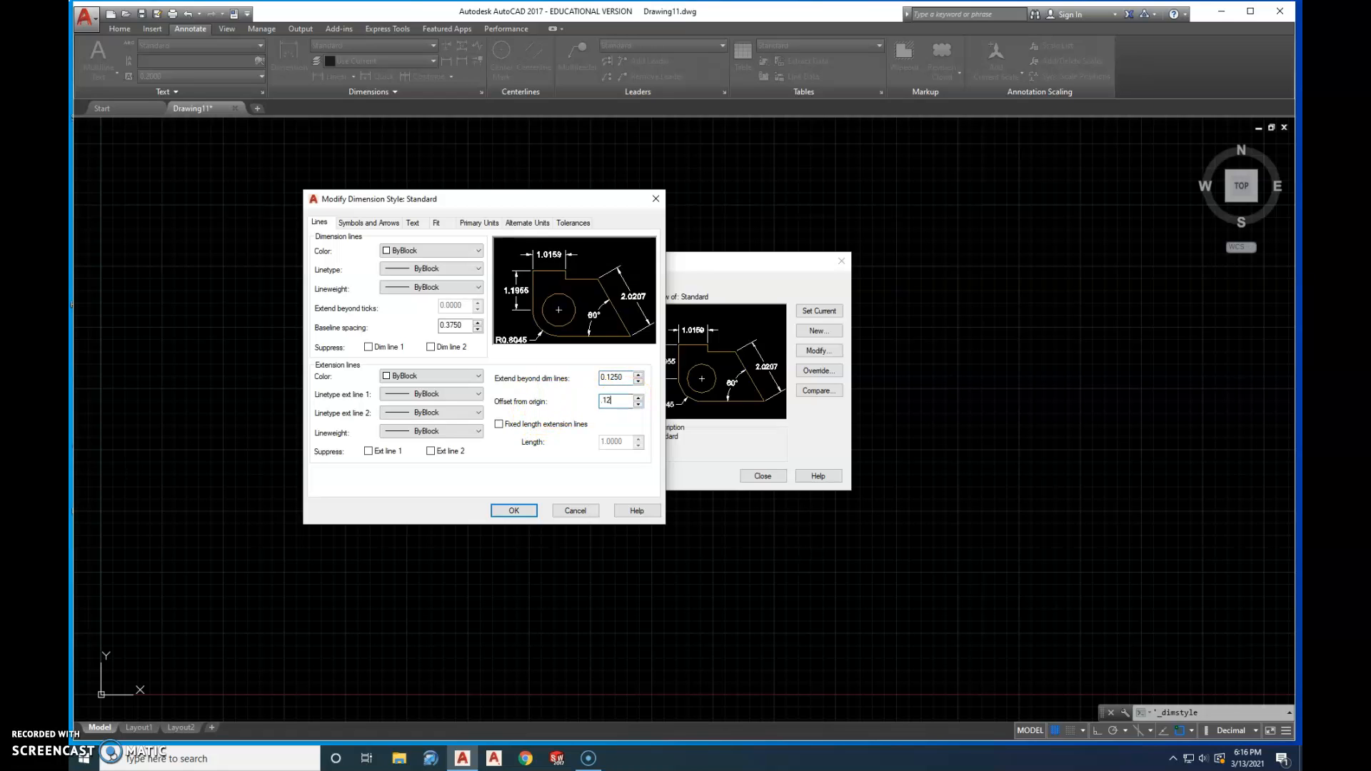
- Set the dimension style's arrow size to .125 and its center marks to None
left_click(384, 224)
left_click_drag(347, 352, 186, 326)
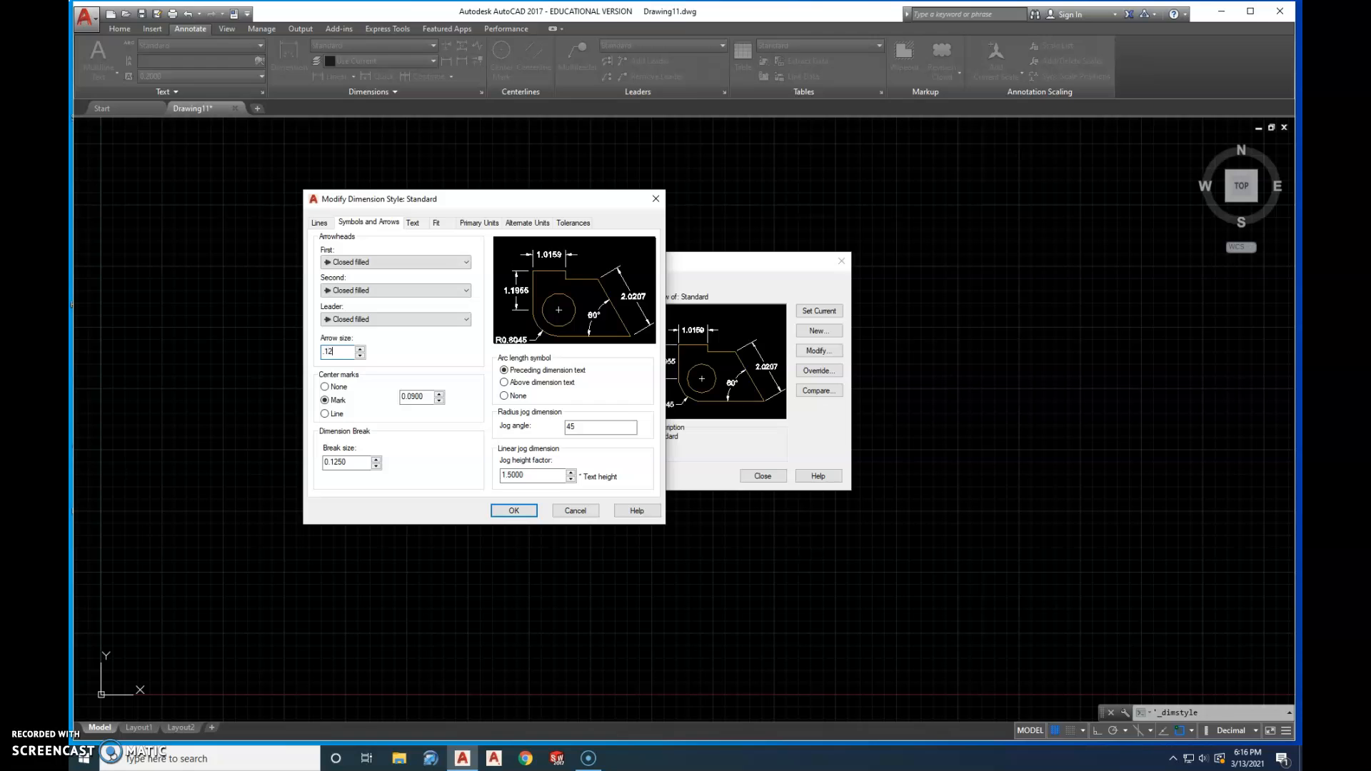
type(".125")
left_click(325, 387)
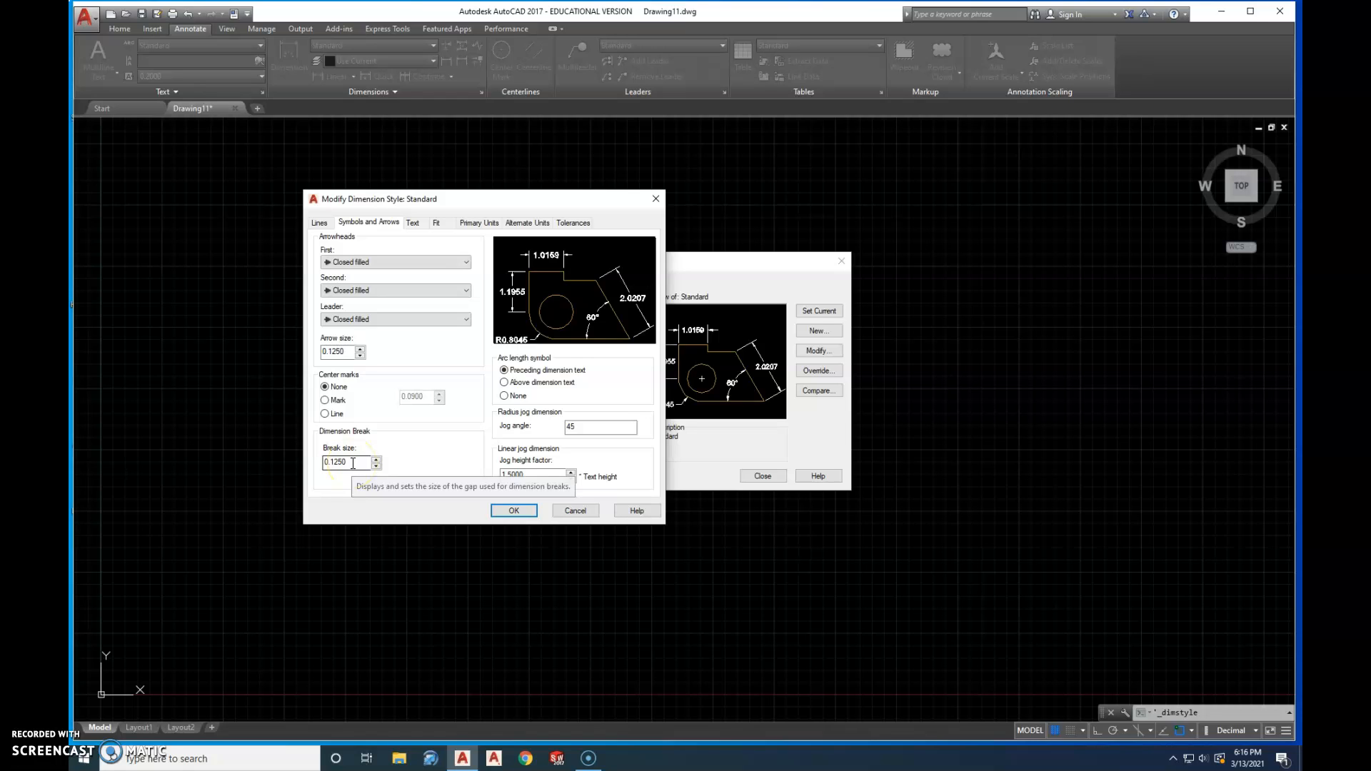
- Set the dimension text height to .125 and the text offset from the dimension line to .0625
left_click(413, 224)
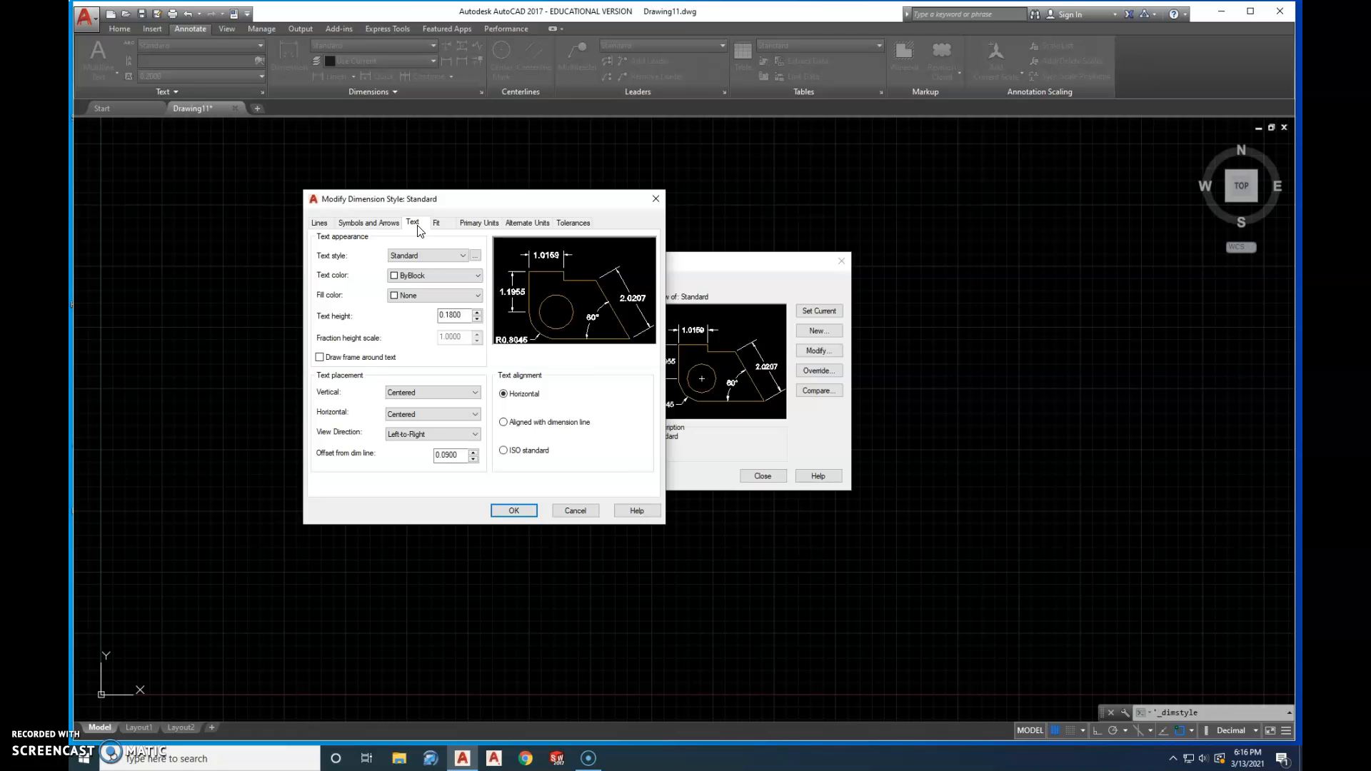
left_click_drag(464, 315, 376, 299)
double_click(449, 454)
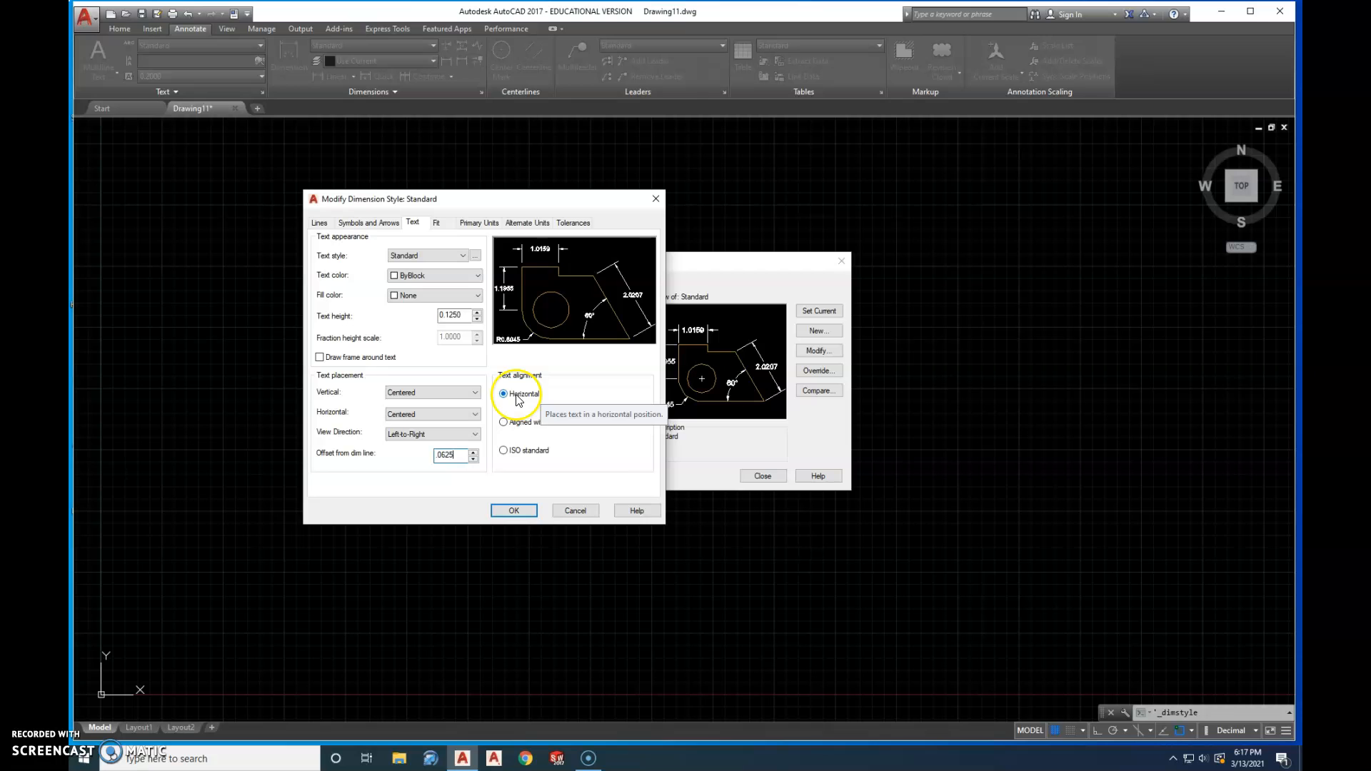
- Set the linear dimension precision to 0.00 and save the changes to the Standard dimension style
left_click(481, 222)
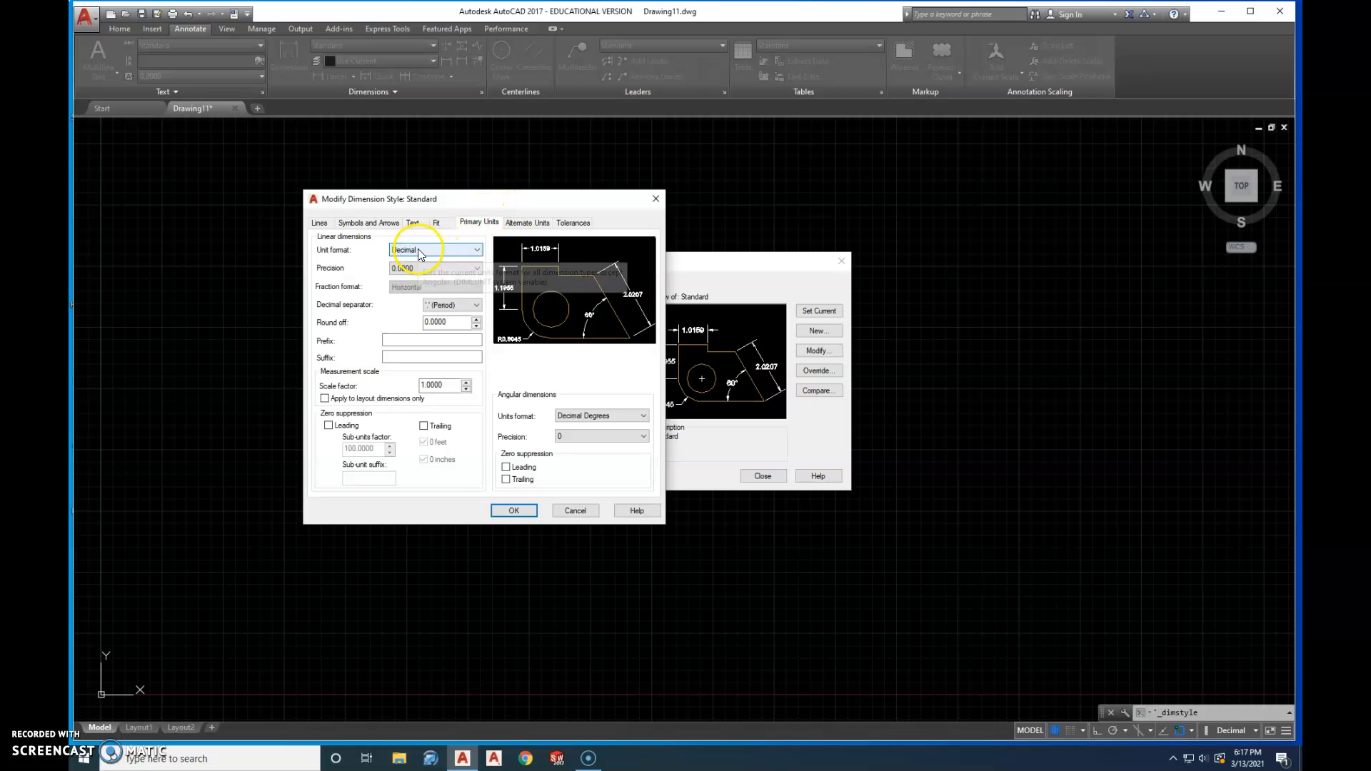
left_click(473, 269)
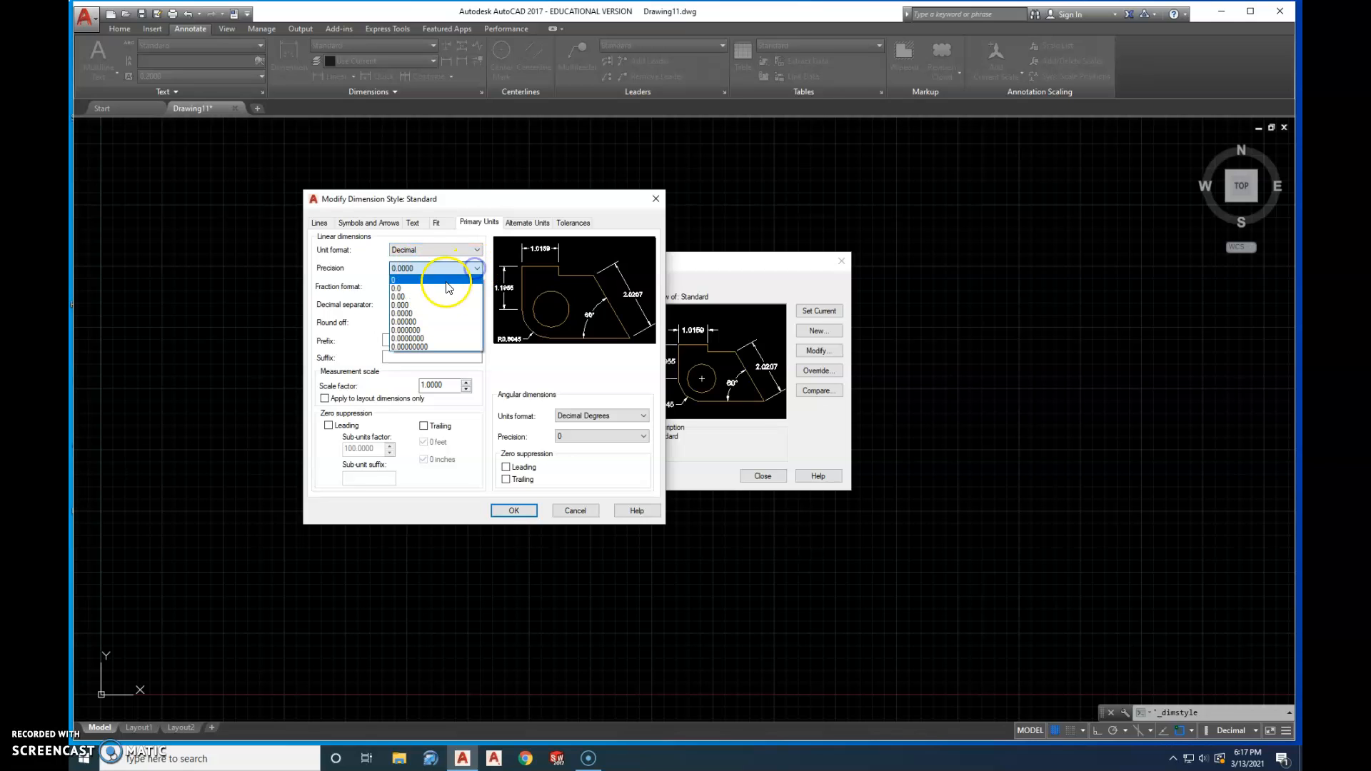
left_click(430, 297)
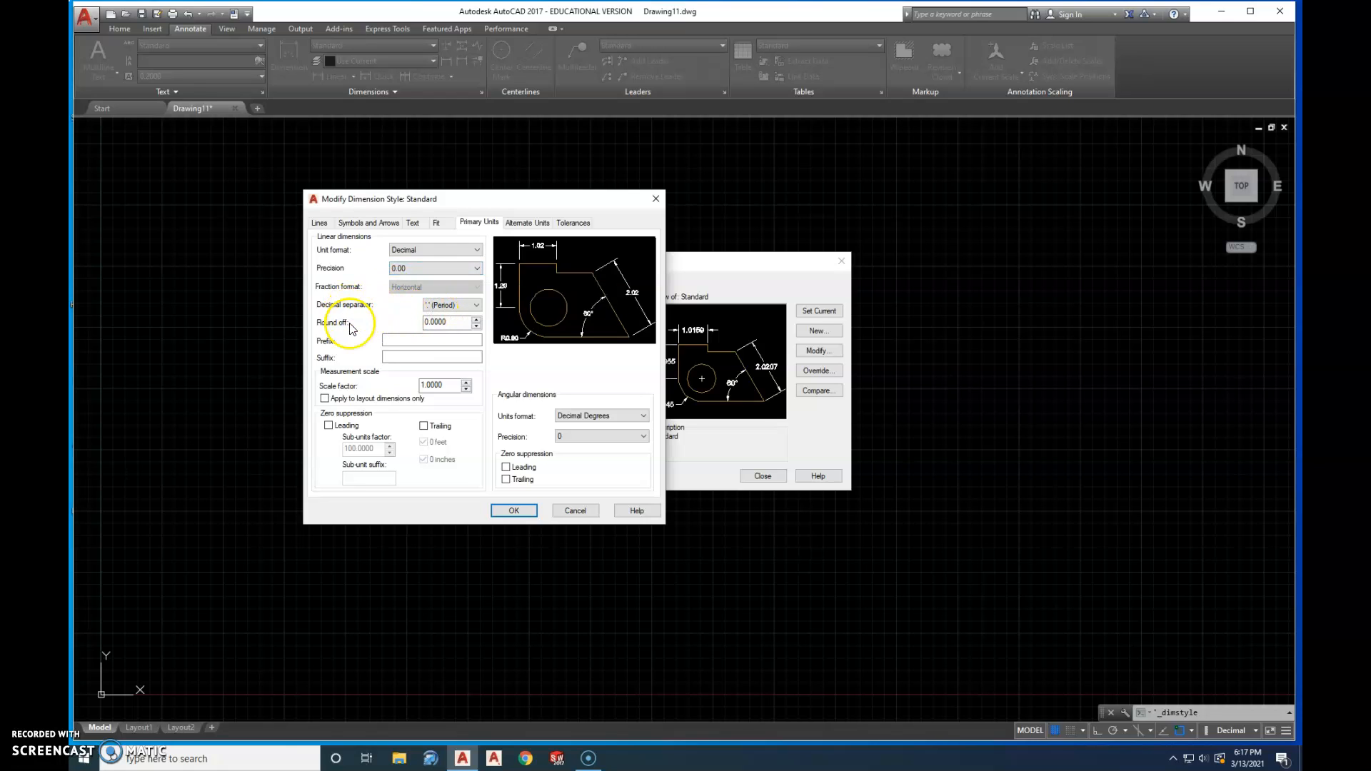
left_click(511, 511)
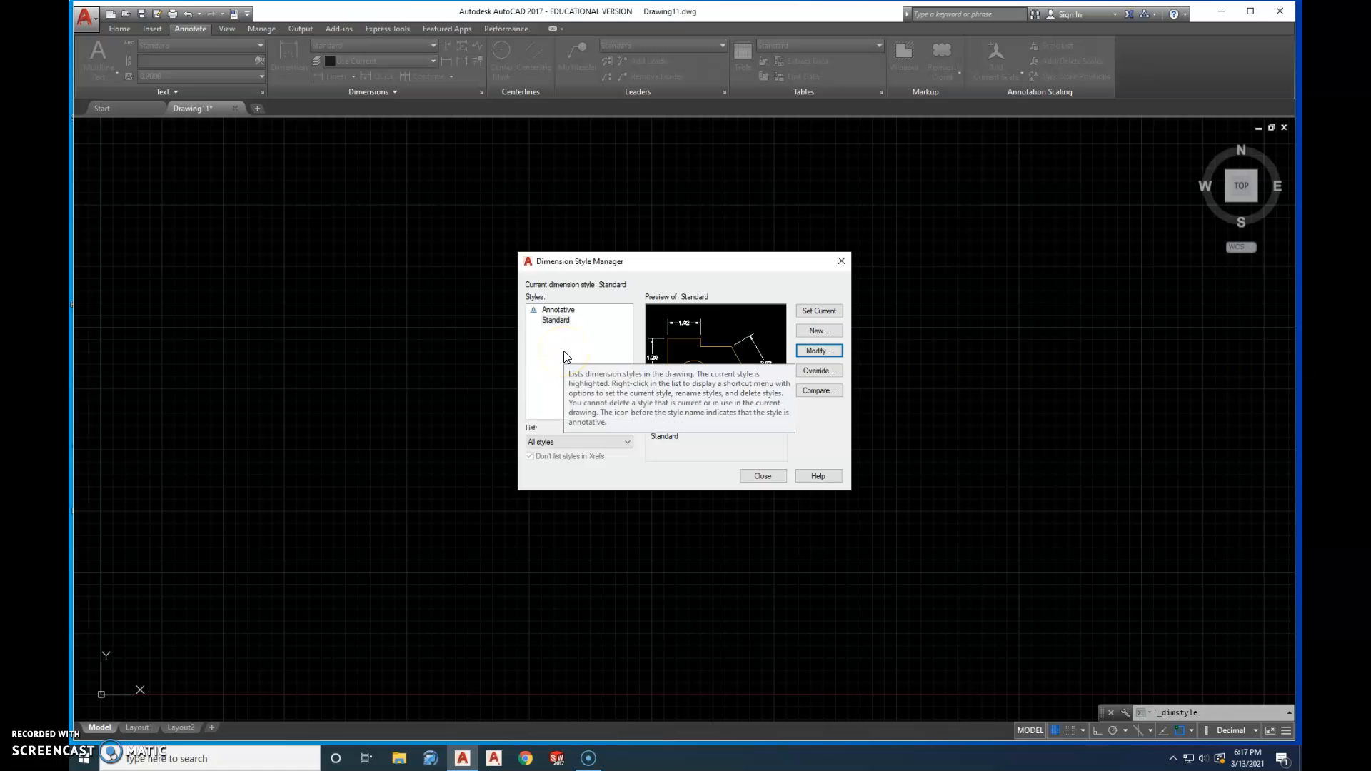
- Create a new dimension style named Fraction, starting from Standard
left_click(556, 322)
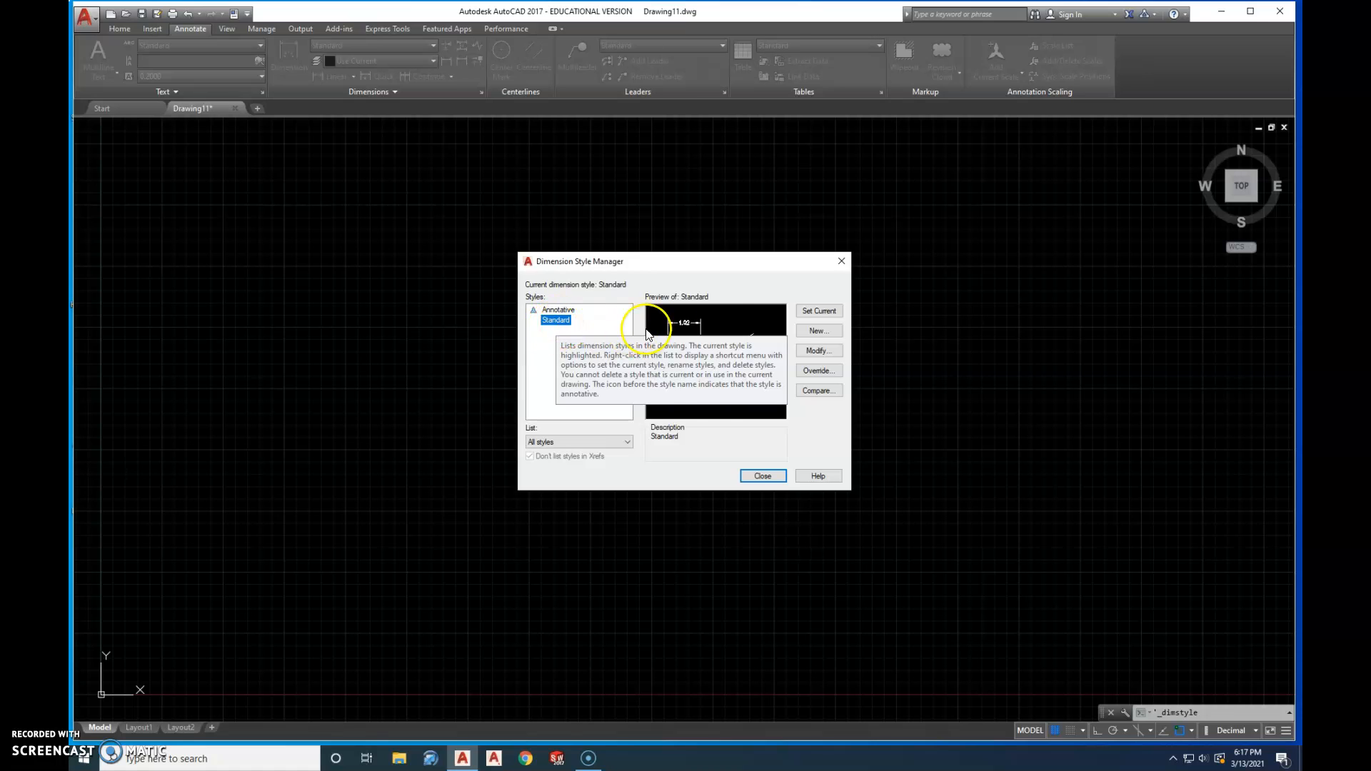
left_click(820, 331)
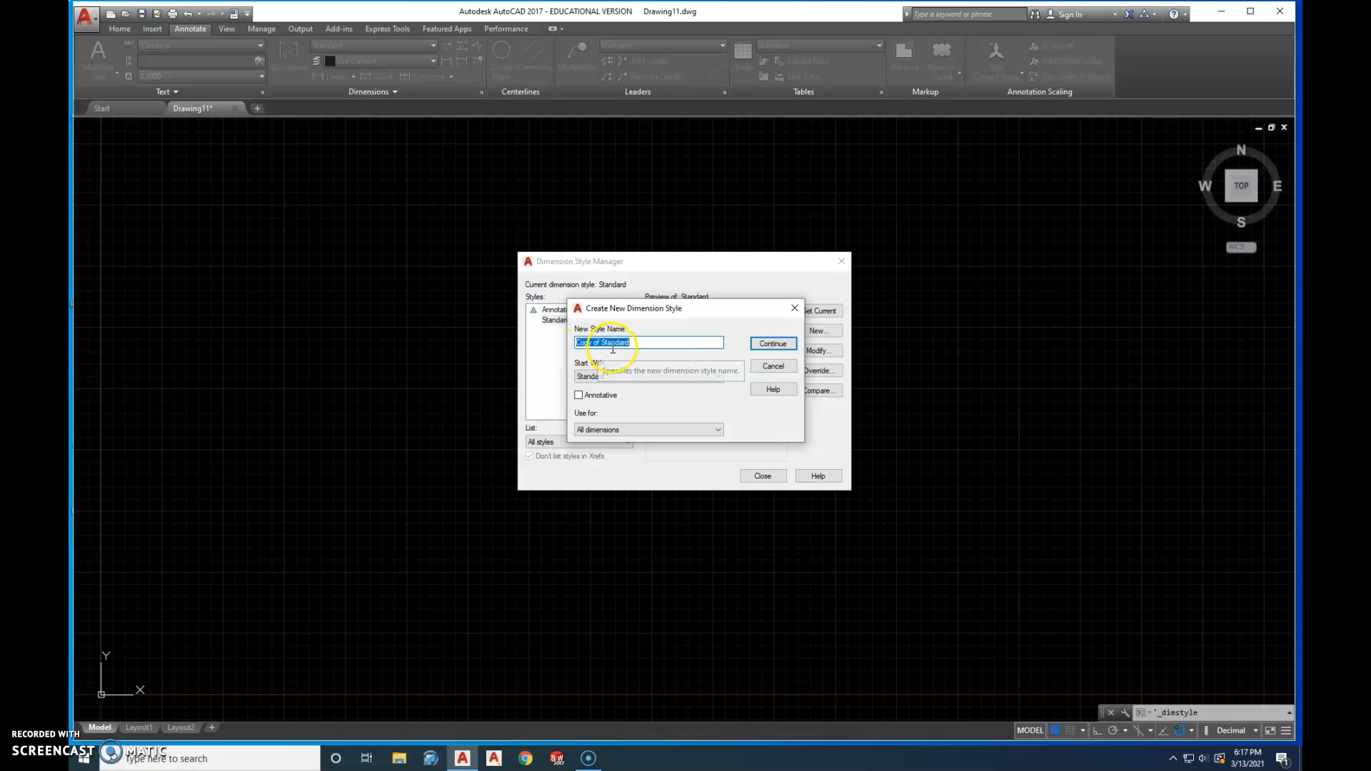
type("Fraction")
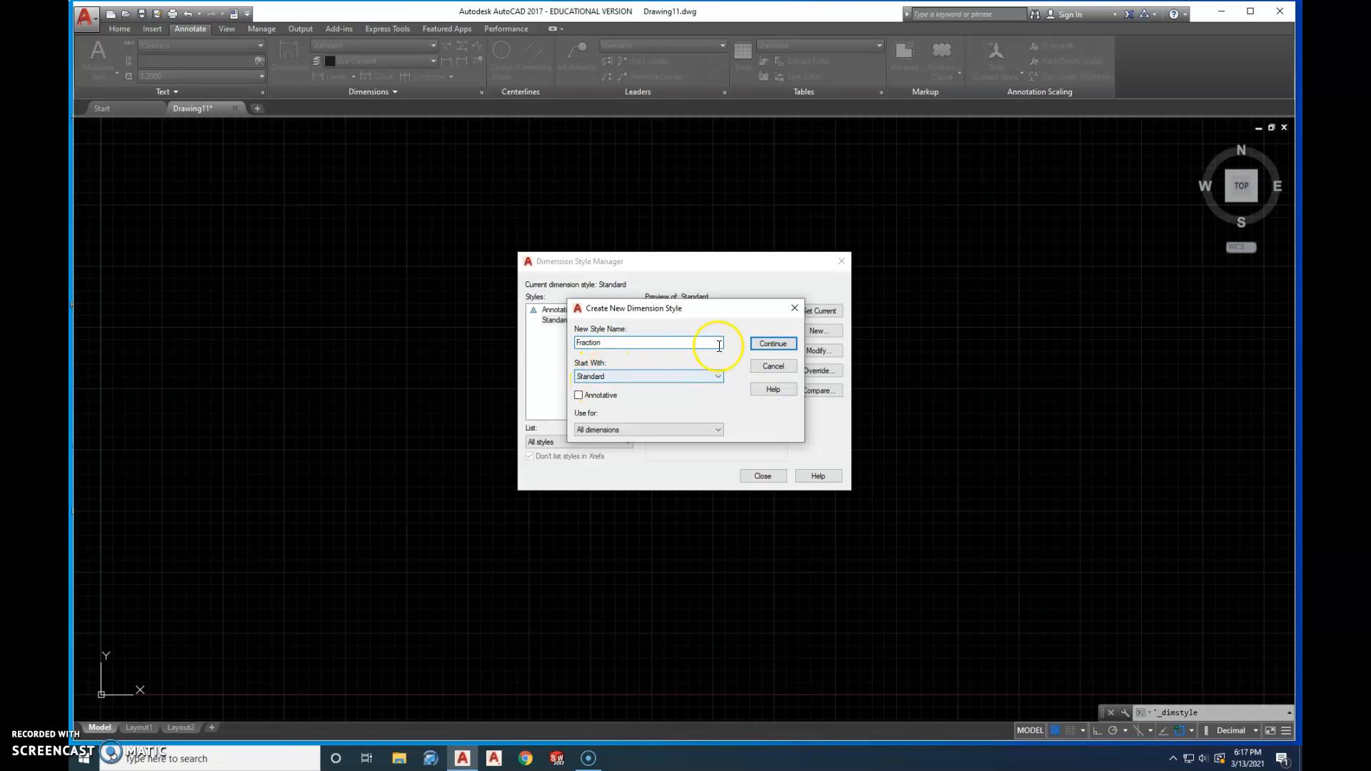
left_click(770, 345)
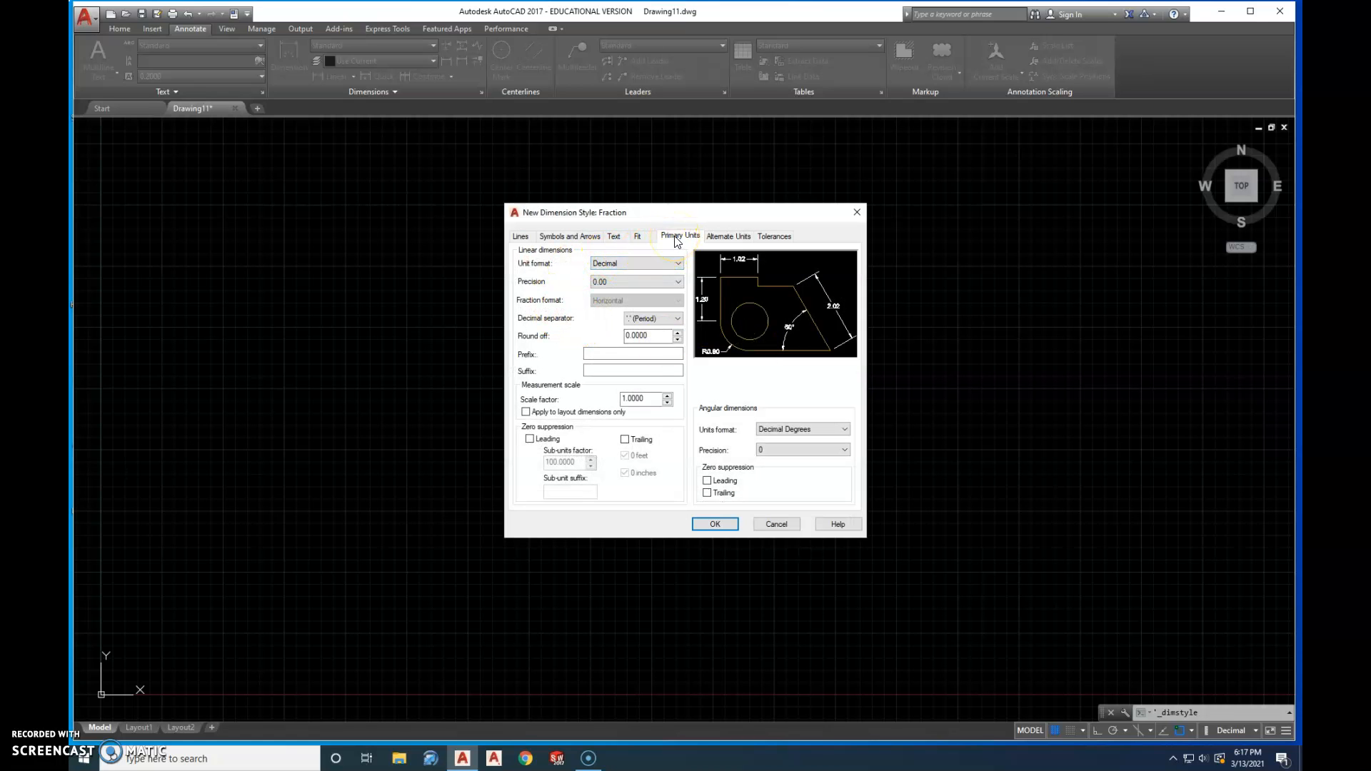
- Give the Fraction style Architectural units with 0'-0 1/16" precision, save it and close the Dimension Style Manager
left_click(681, 264)
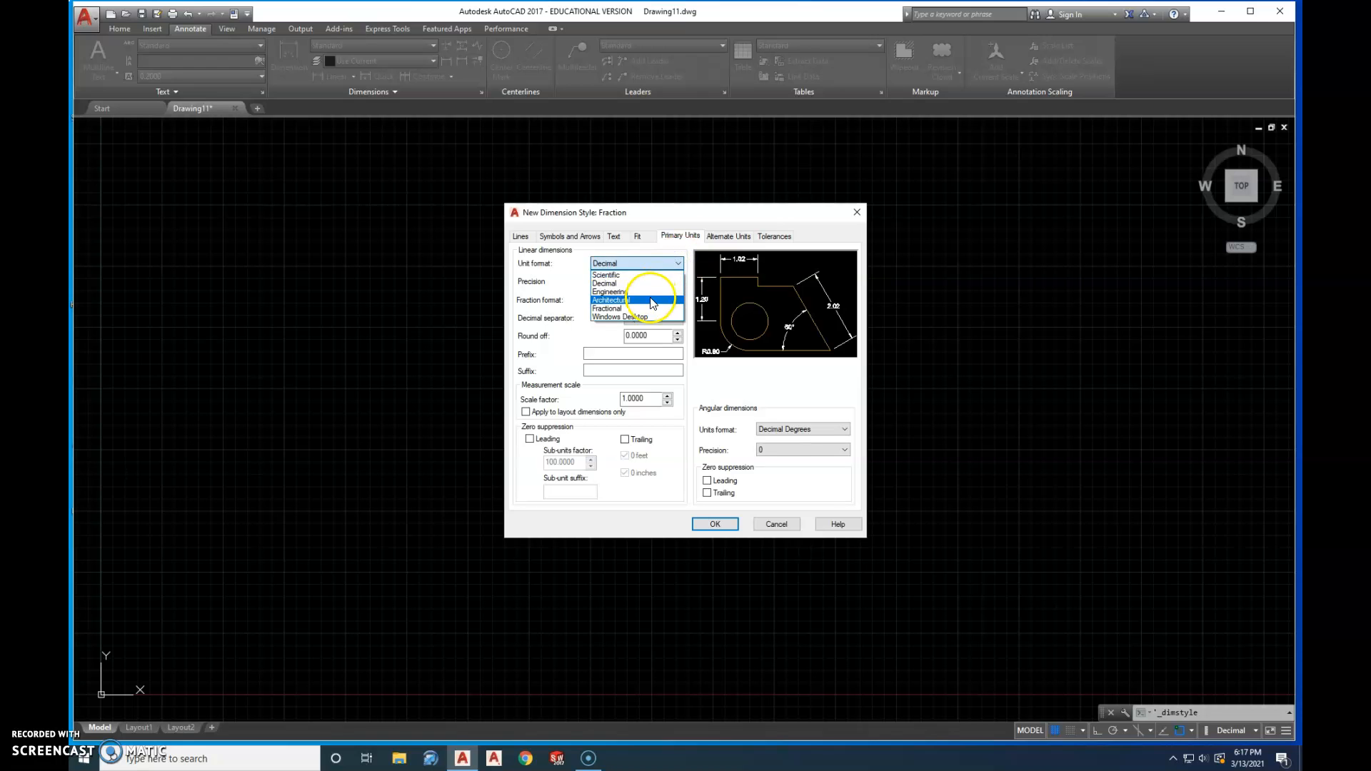
left_click(651, 300)
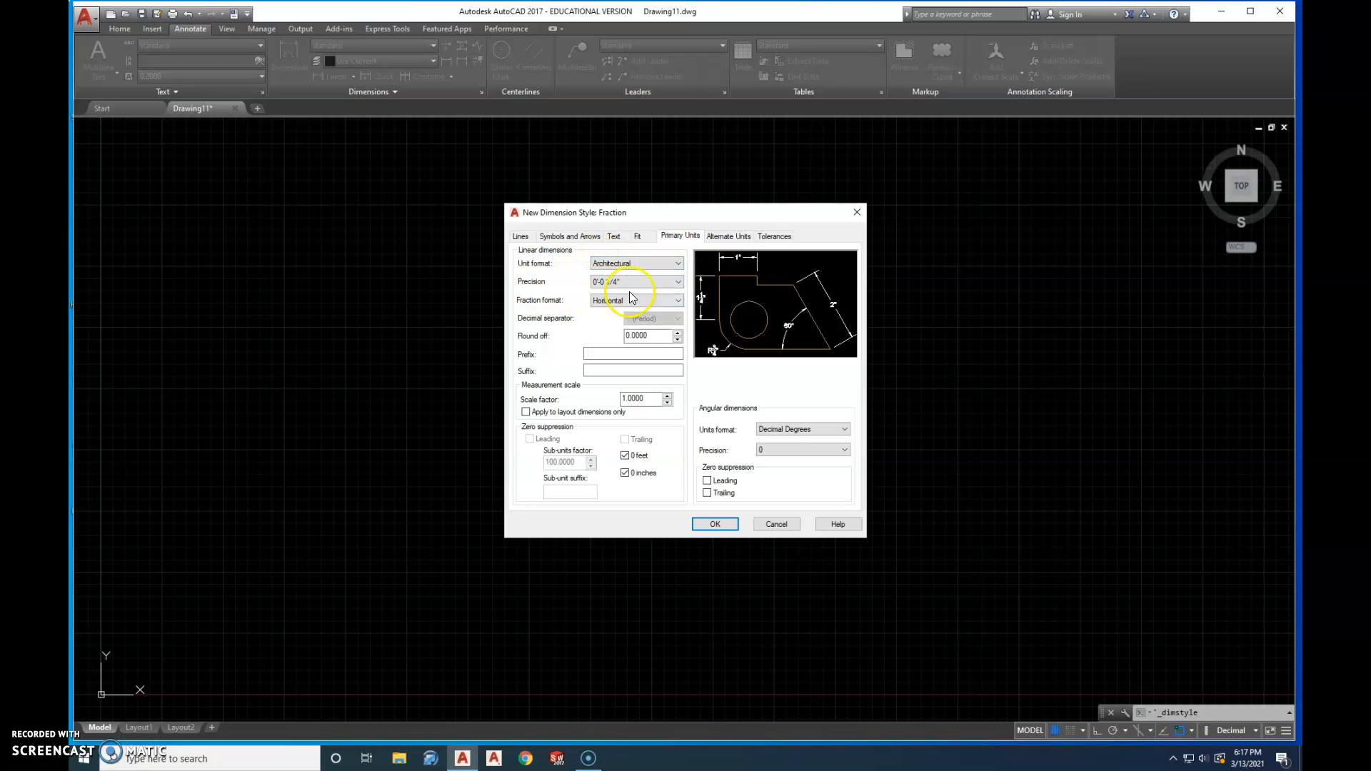
left_click(678, 284)
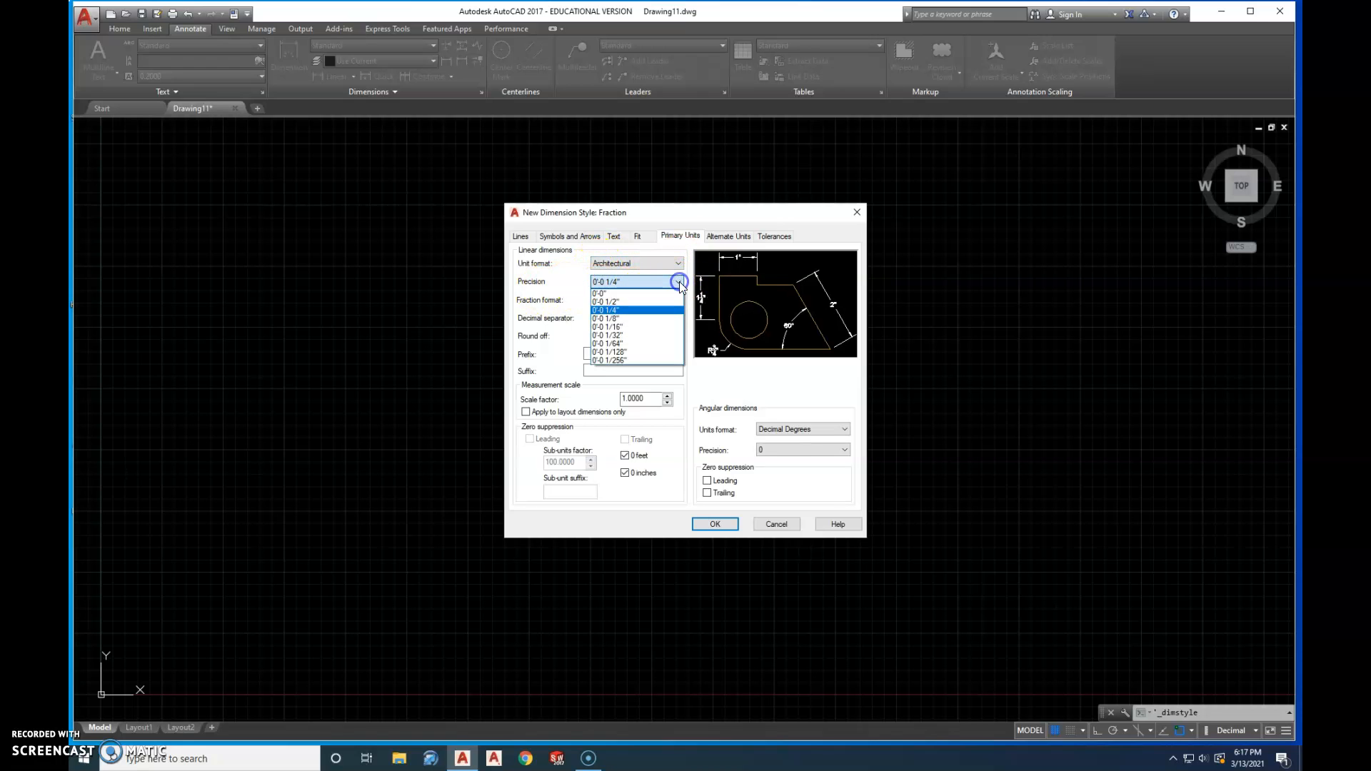
left_click(646, 325)
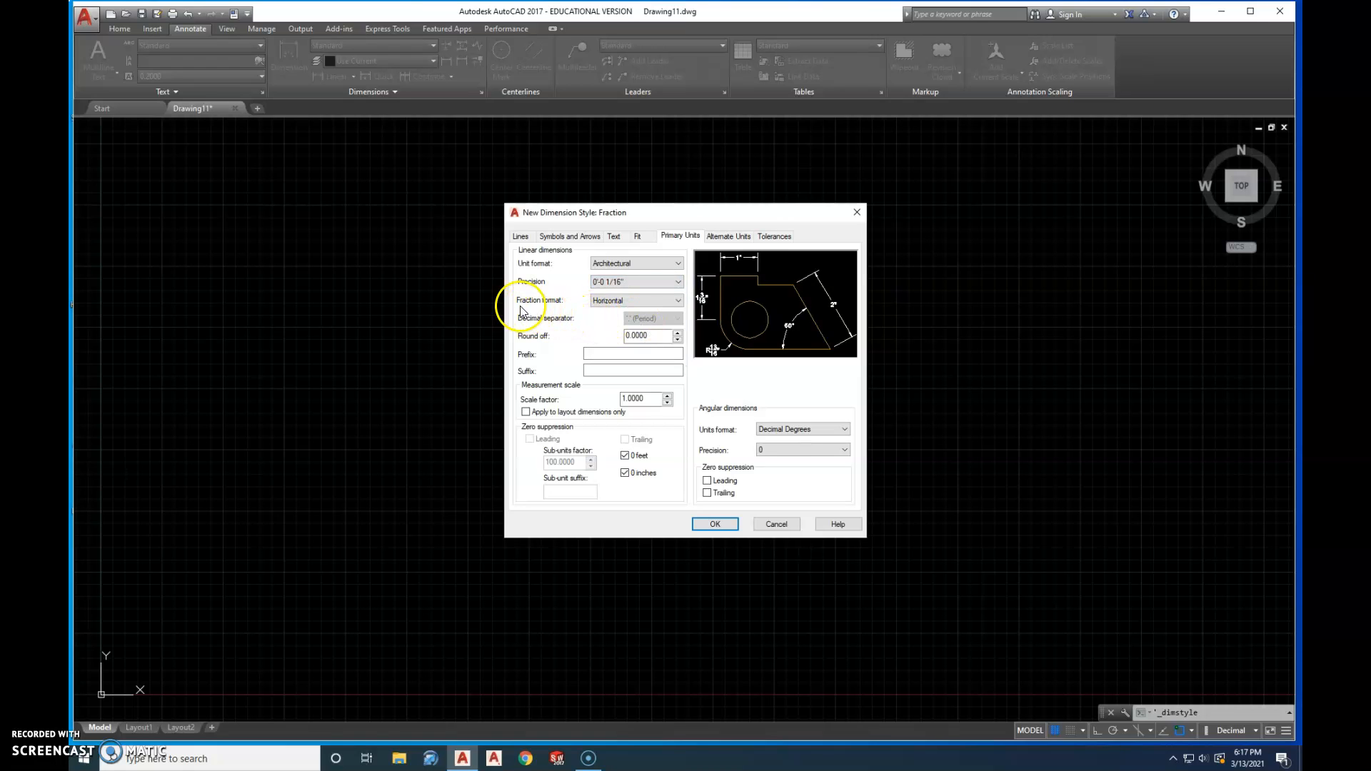
left_click(601, 307)
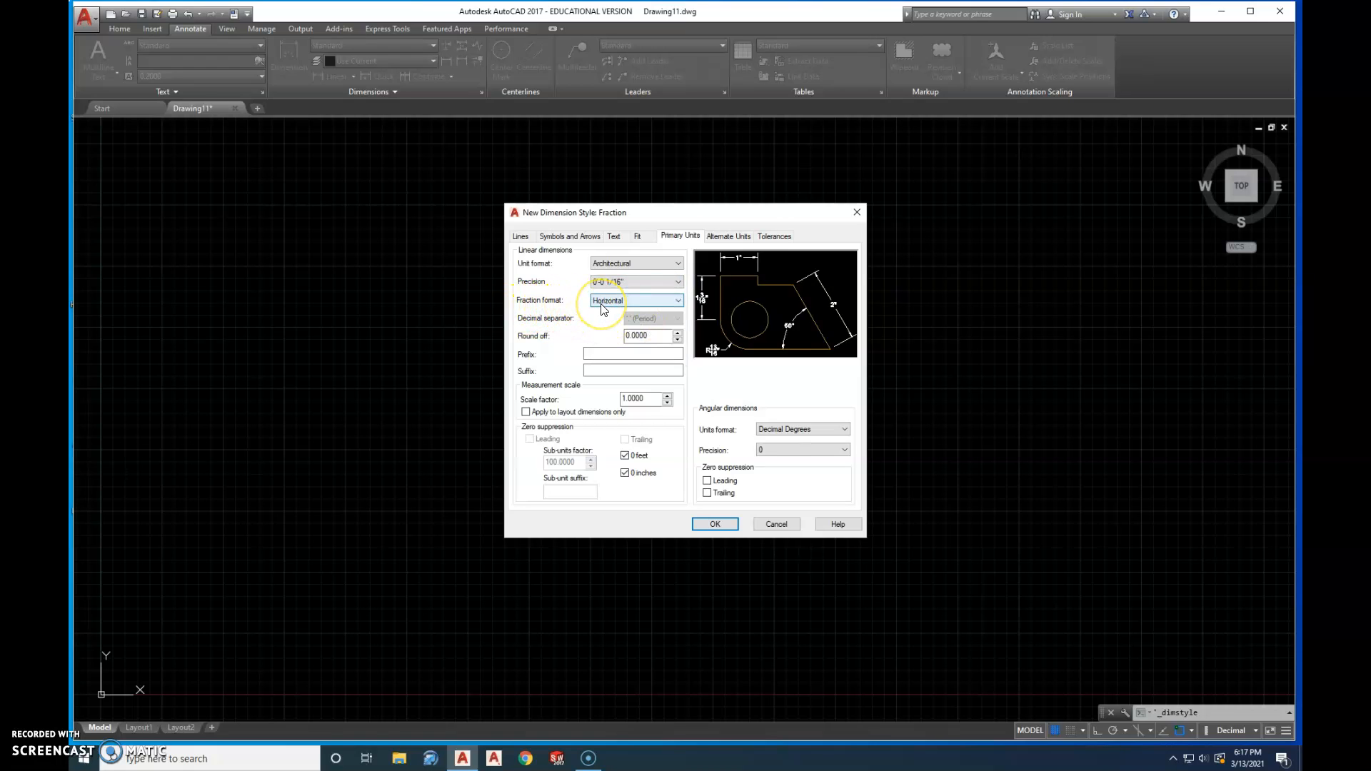
left_click(725, 529)
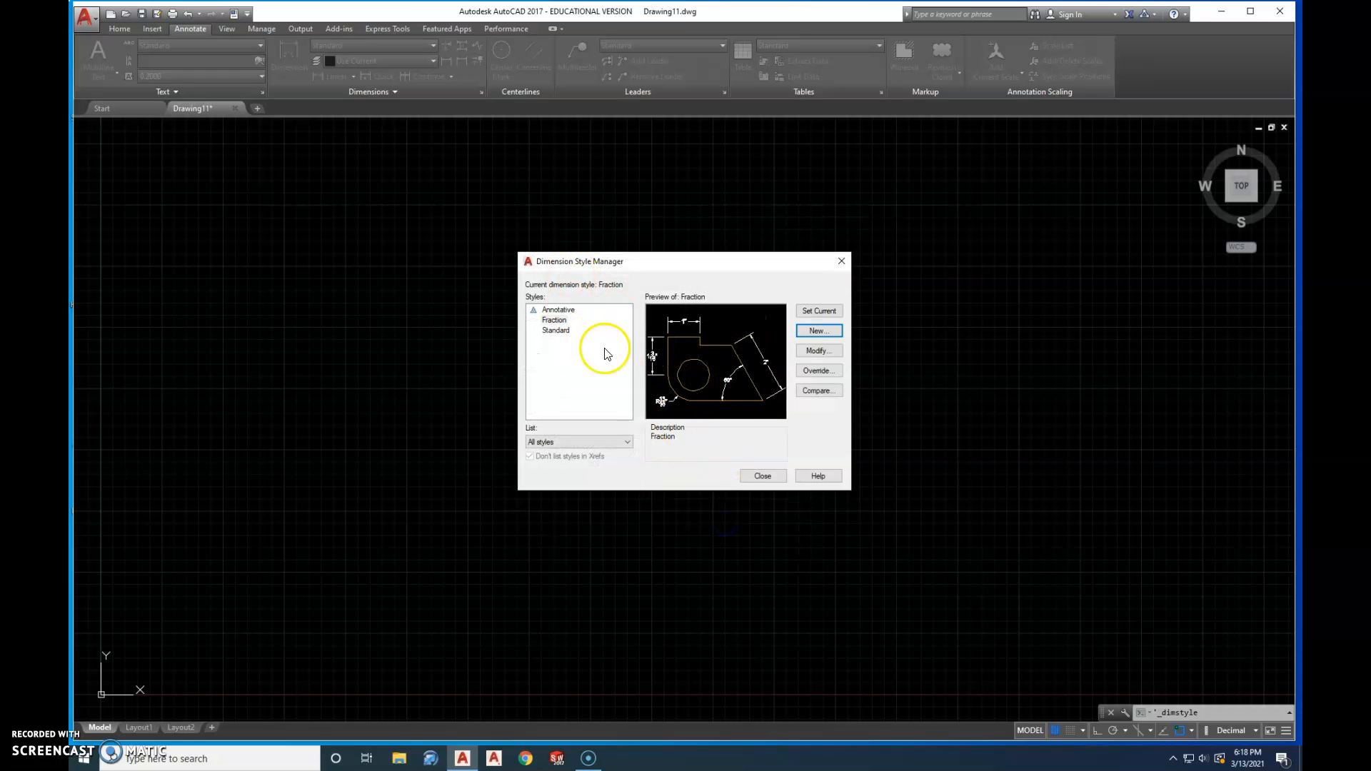
left_click(763, 476)
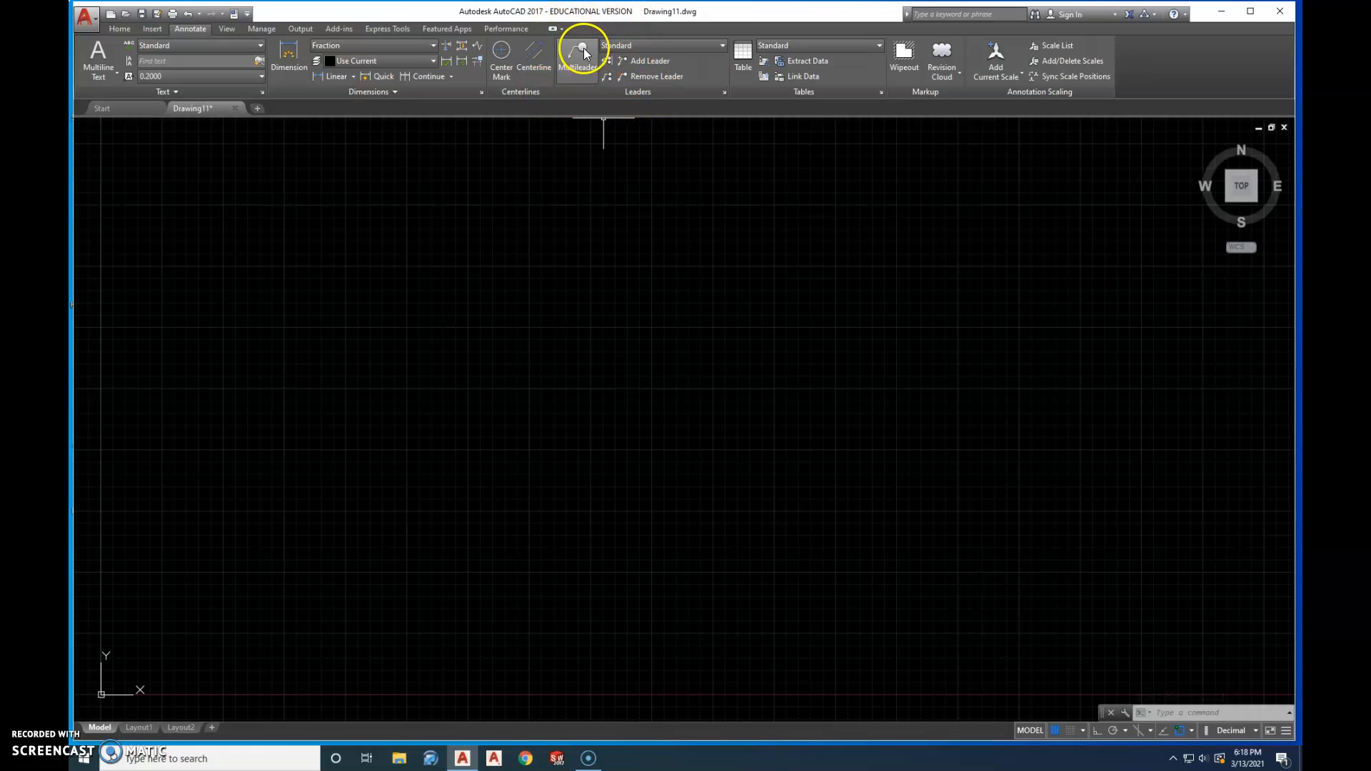
- Modify the Standard multileader style, setting its arrowhead size to .125
left_click(722, 93)
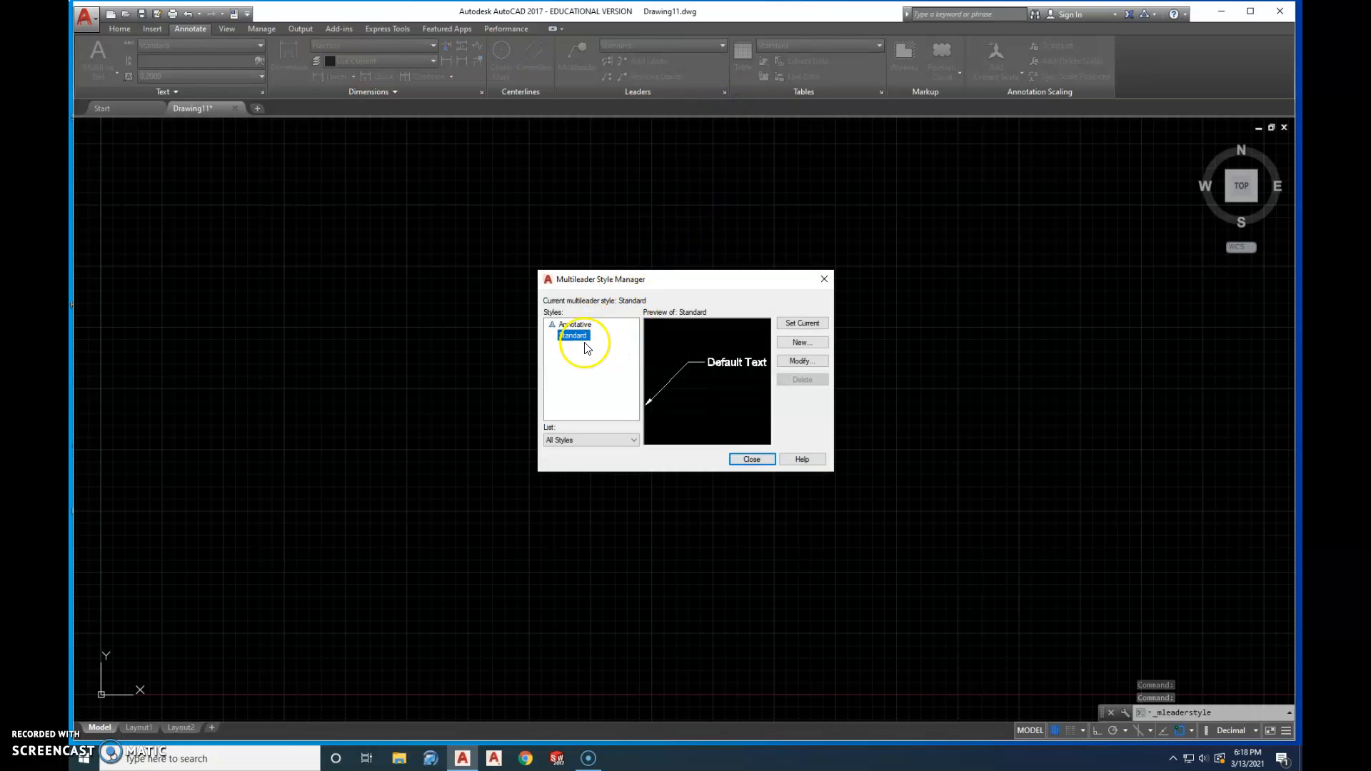
left_click(800, 361)
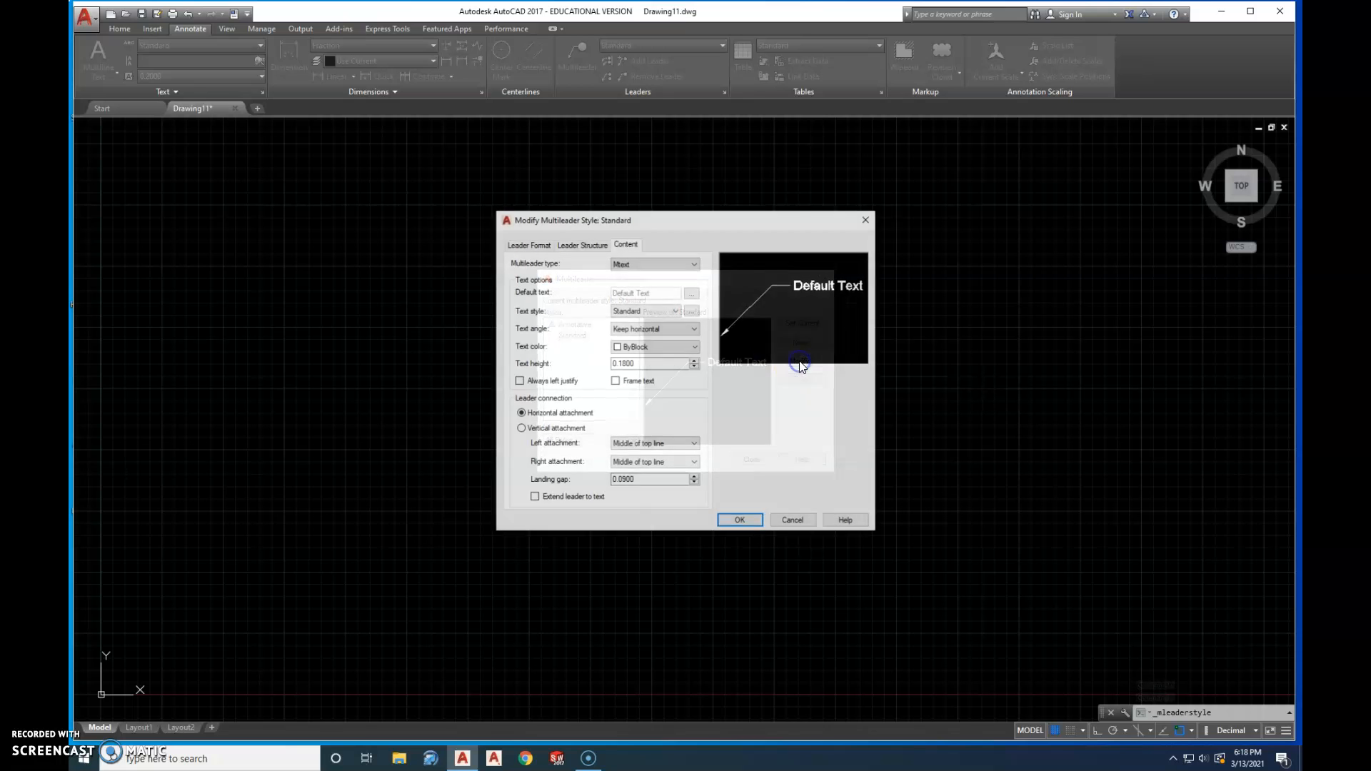
left_click(529, 246)
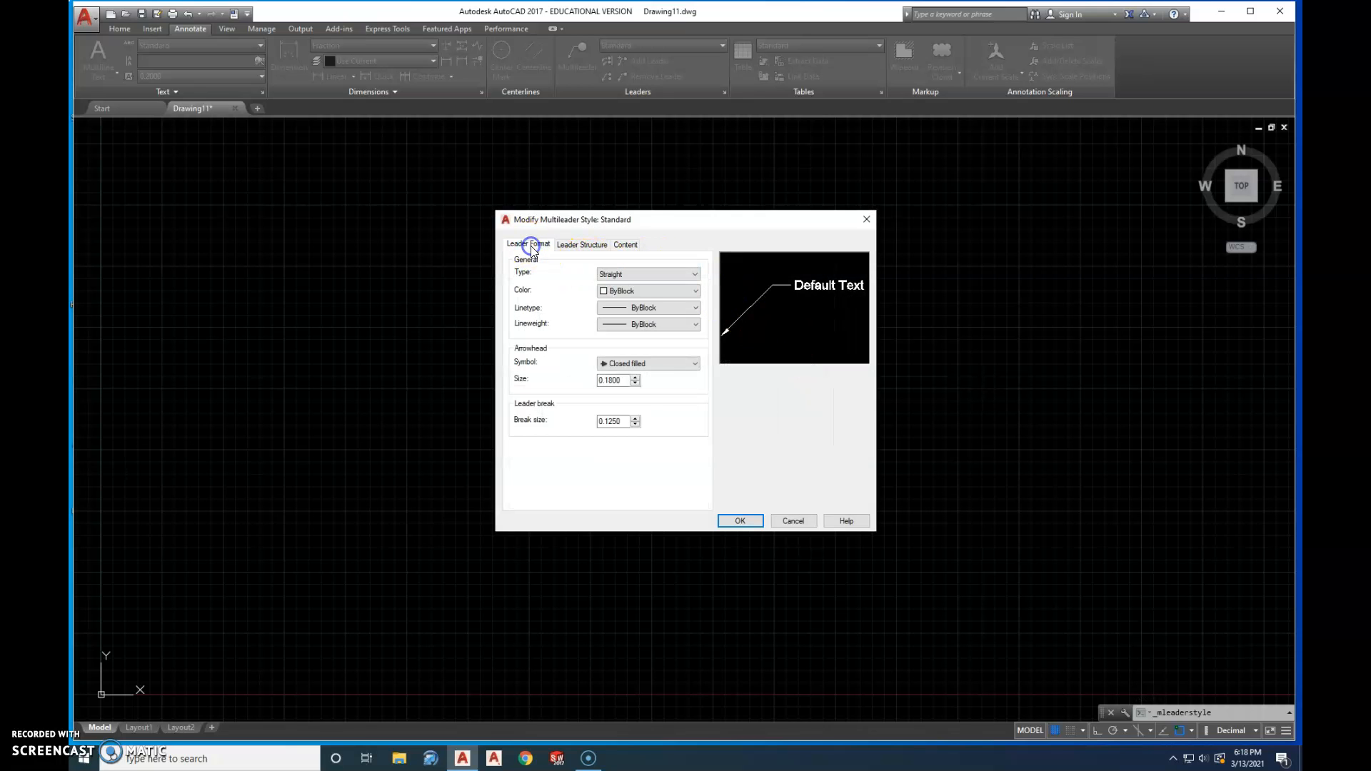
left_click(621, 382)
left_click_drag(624, 382, 551, 369)
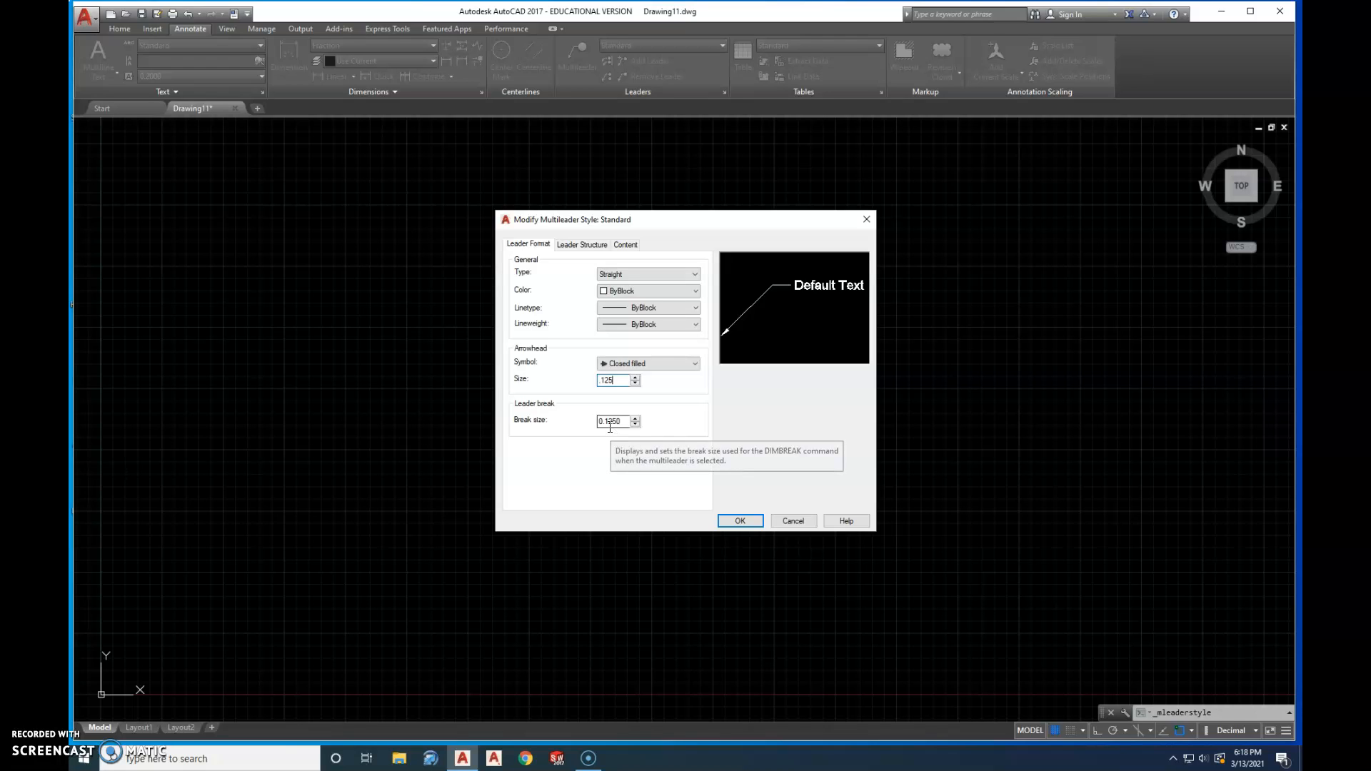
- Set the multileader text height to .125 and landing gap to .0625, then save the style and close its manager
left_click(627, 246)
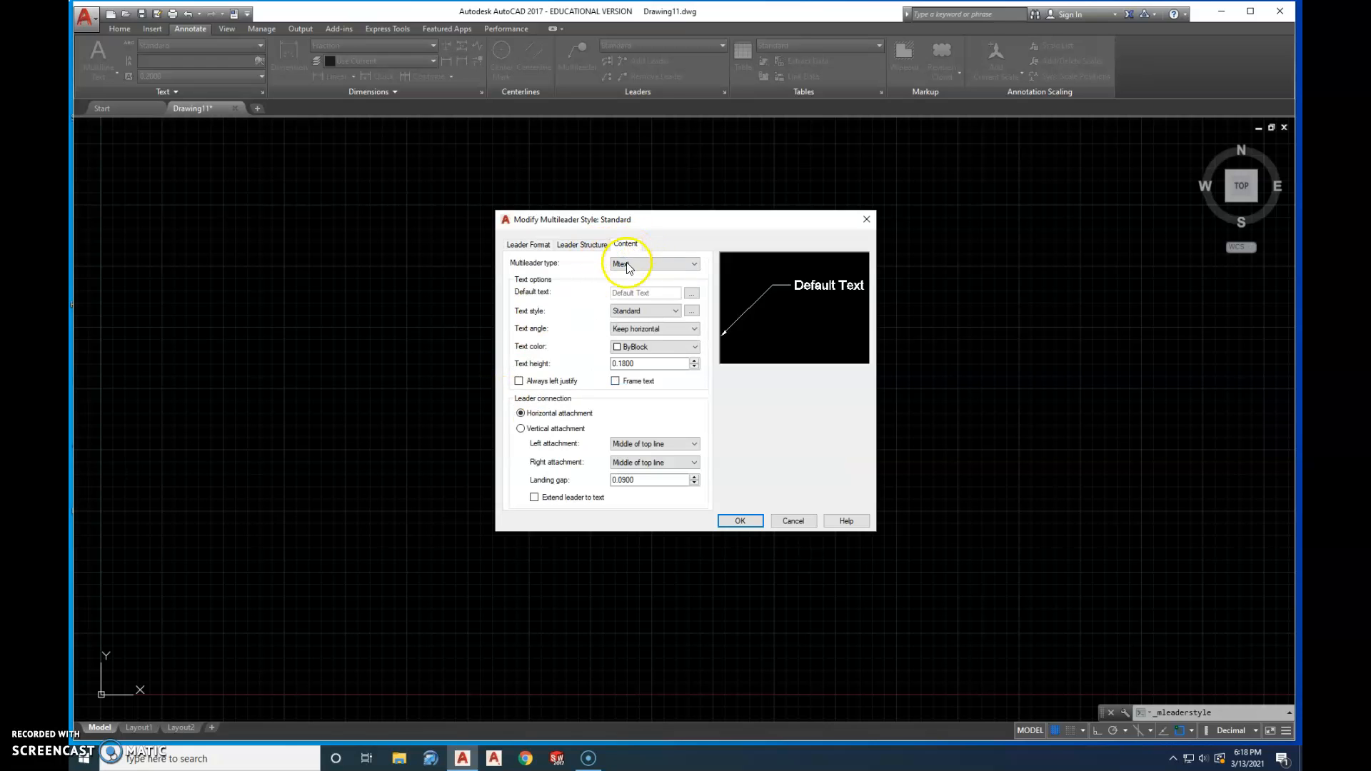
double_click(629, 363)
key("BackSpace")
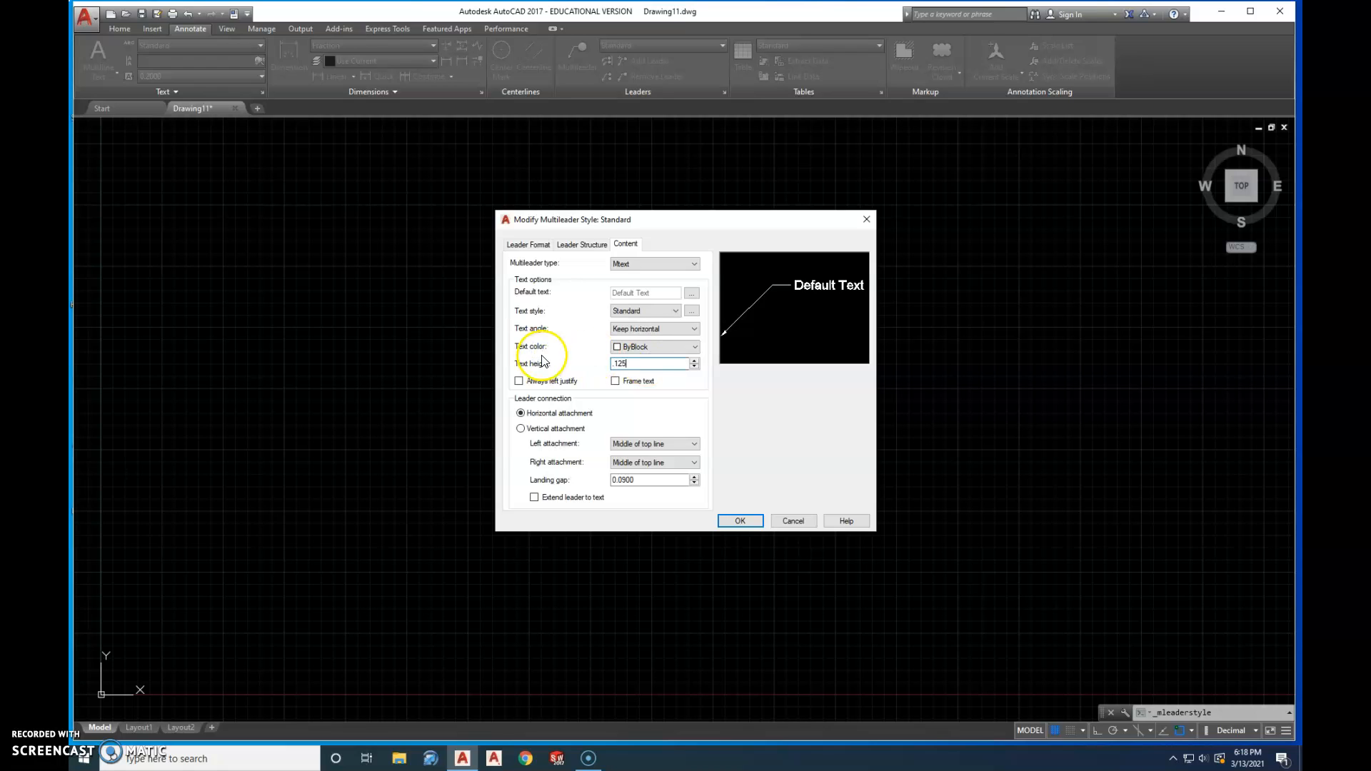
double_click(628, 480)
type(".0625")
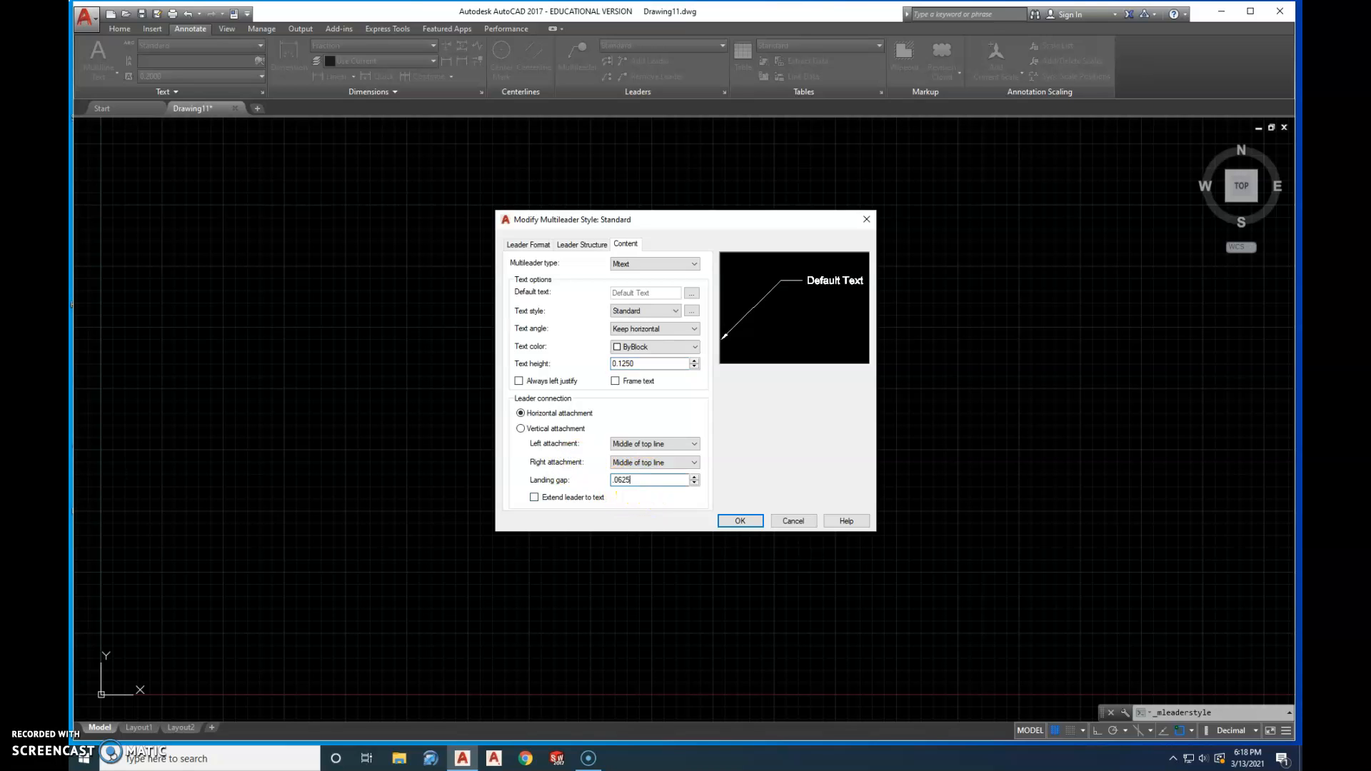
left_click(743, 522)
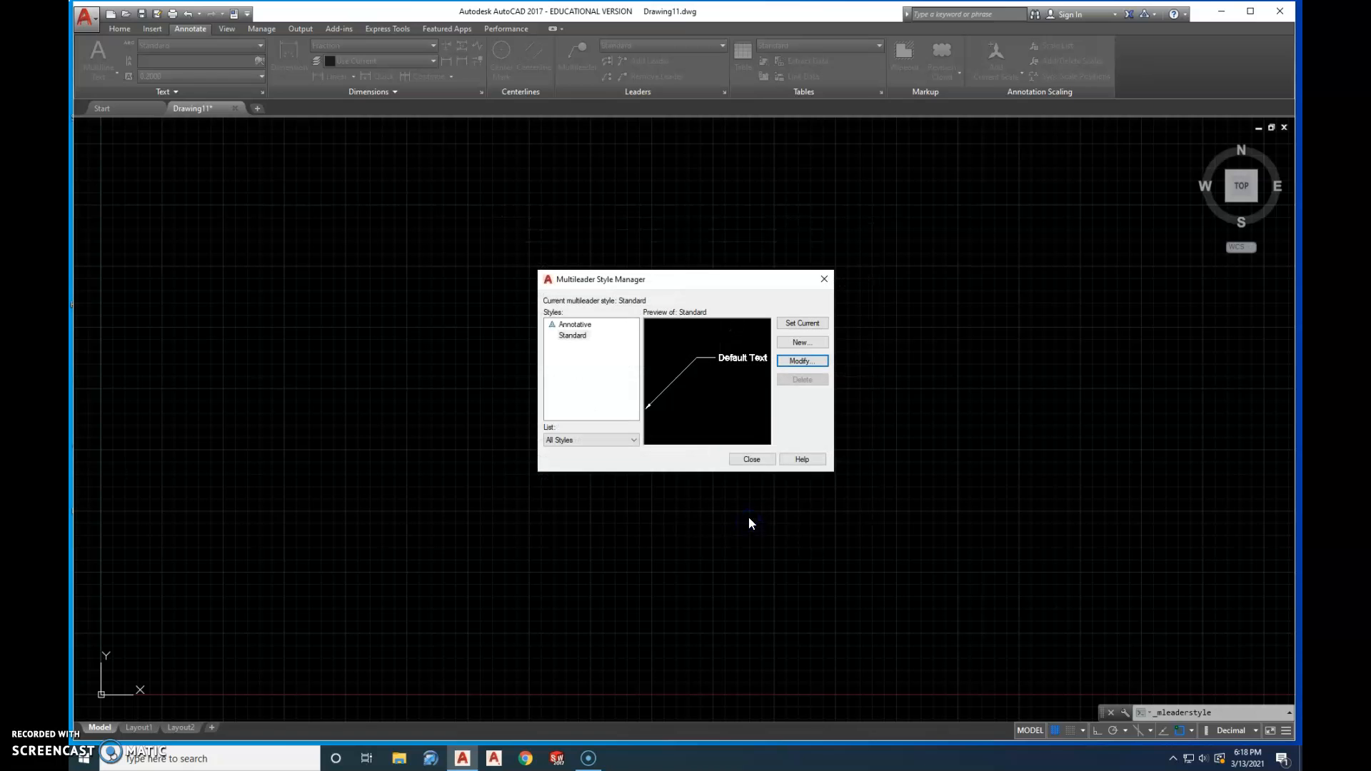
left_click(759, 459)
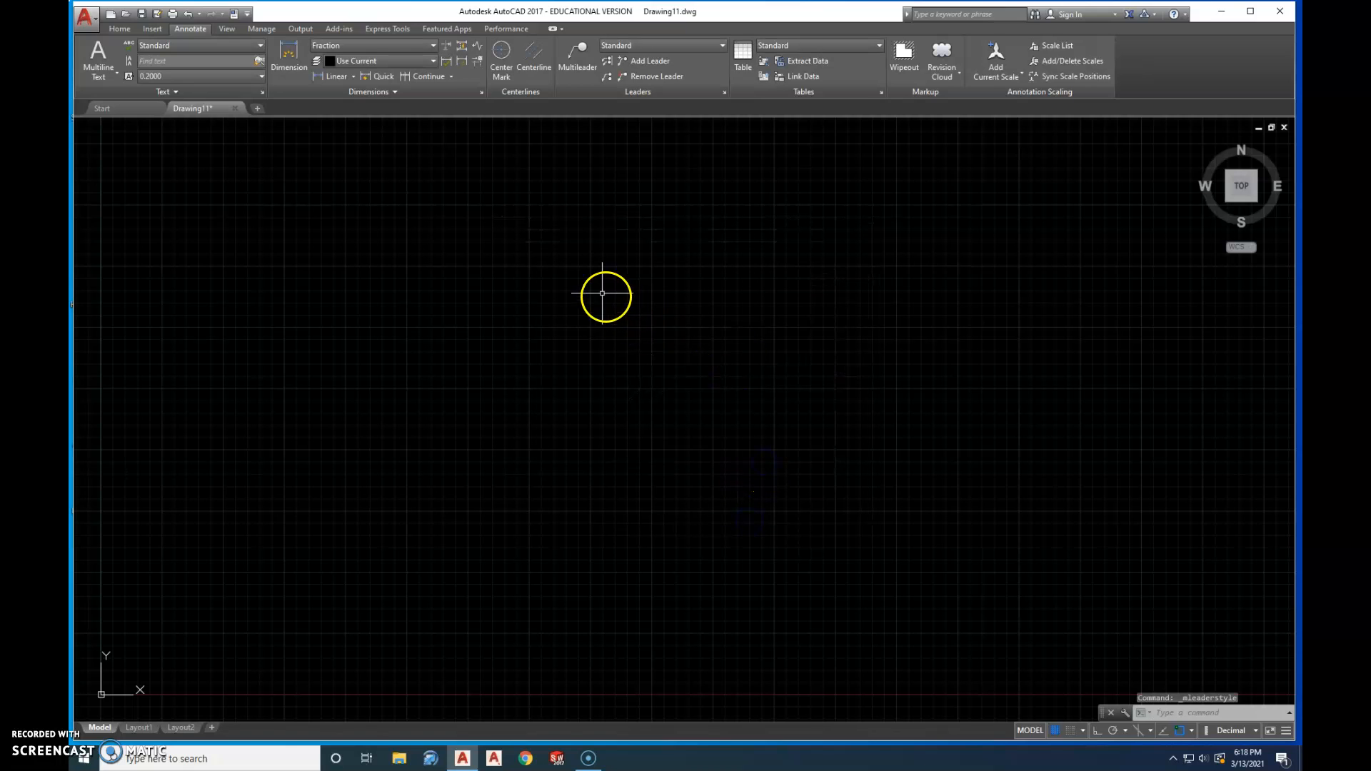
left_click(116, 29)
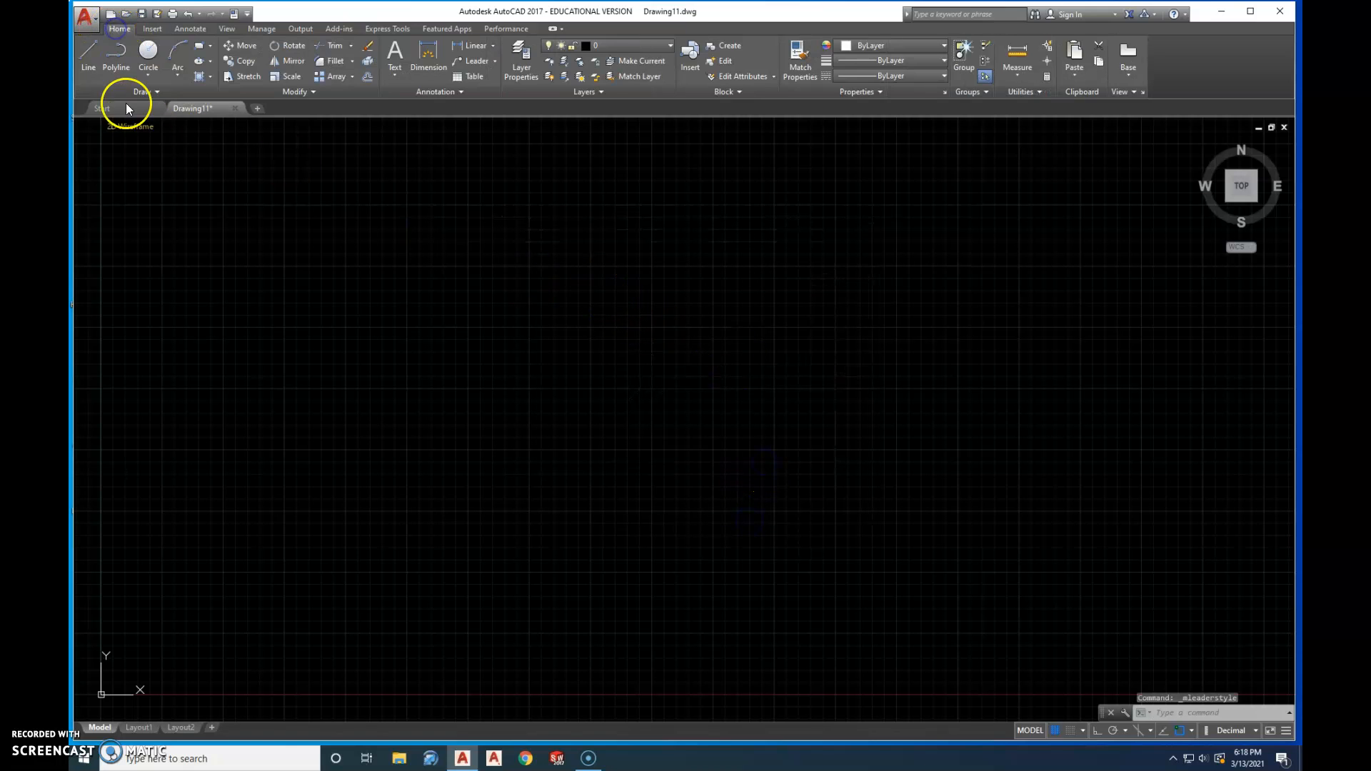